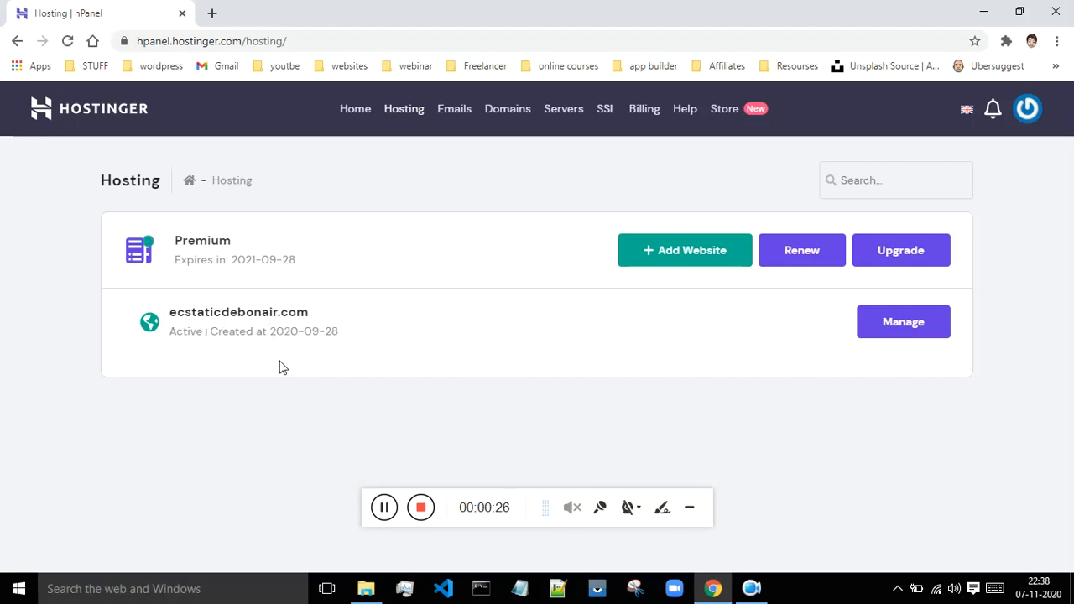
# Open the subdomain management page for the ecstaticdebonair.com hosting account.
pyautogui.click(909, 331)
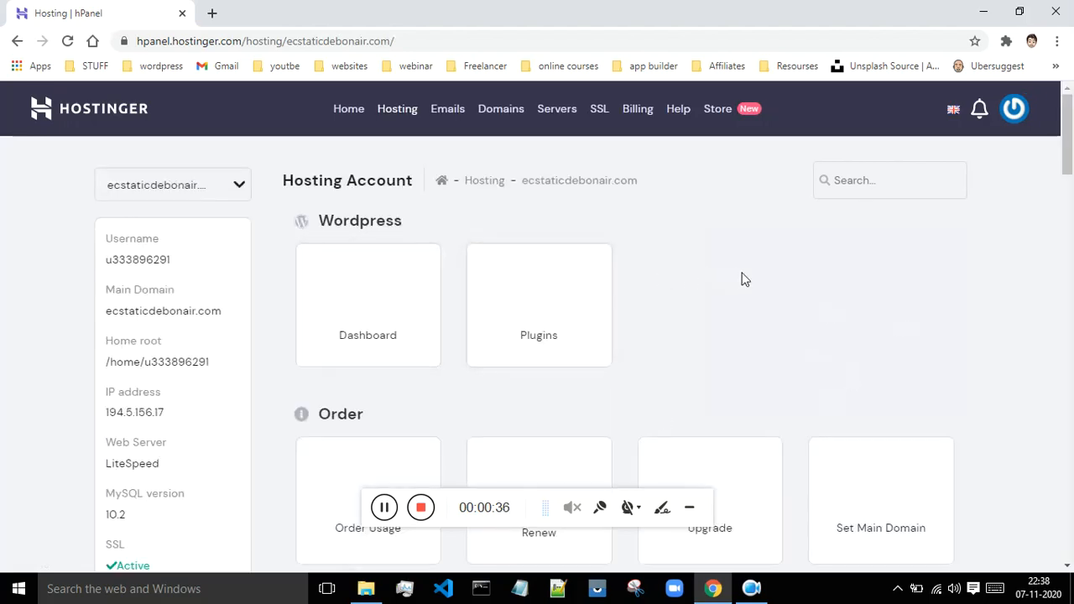
pyautogui.click(1067, 195)
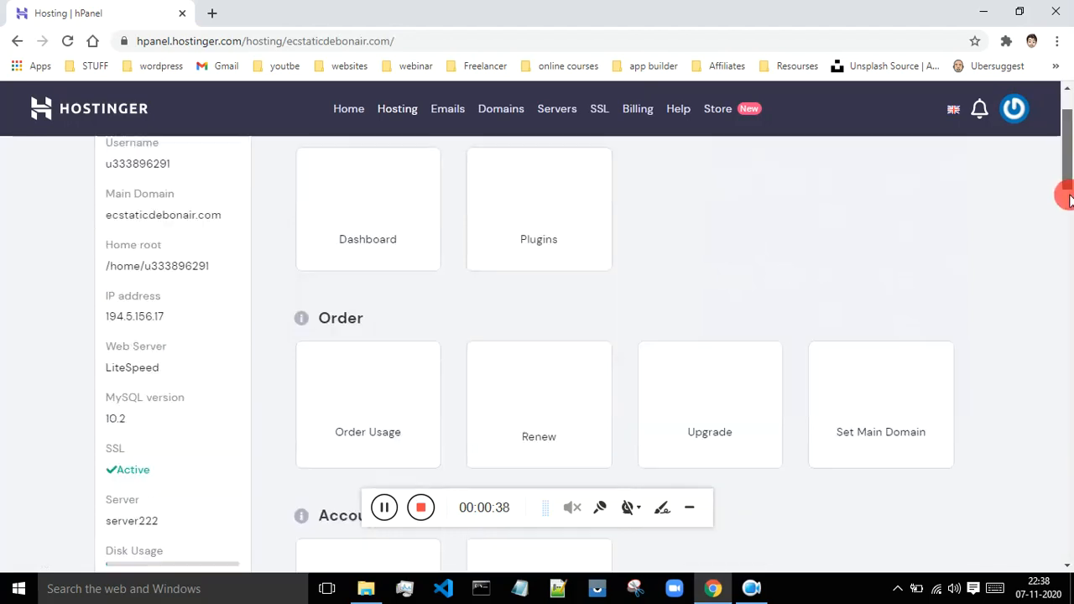
pyautogui.moveTo(1067, 194); pyautogui.dragTo(1067, 298)
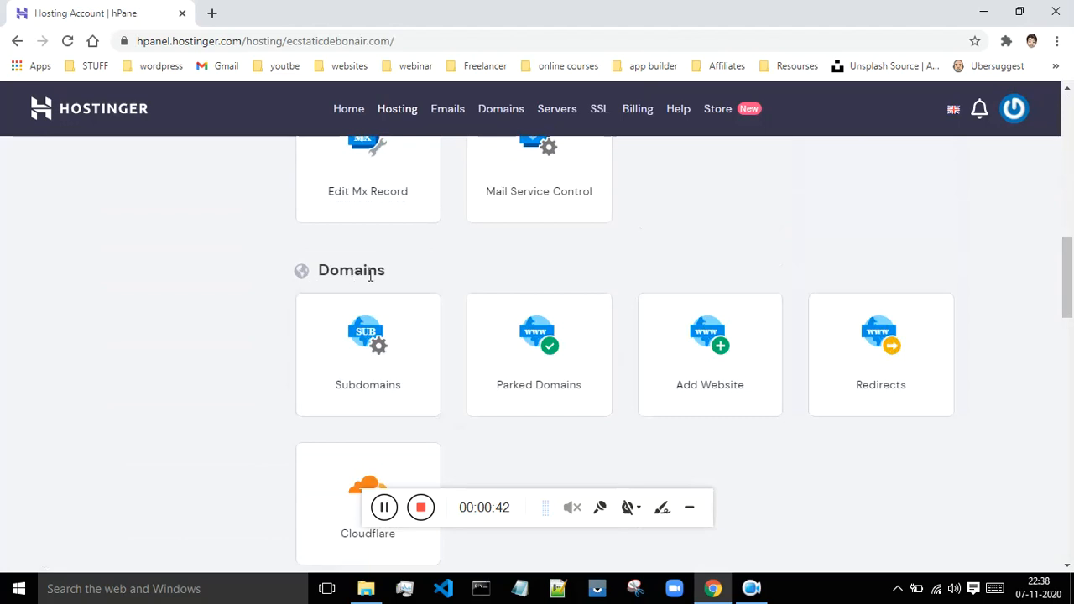
pyautogui.click(371, 355)
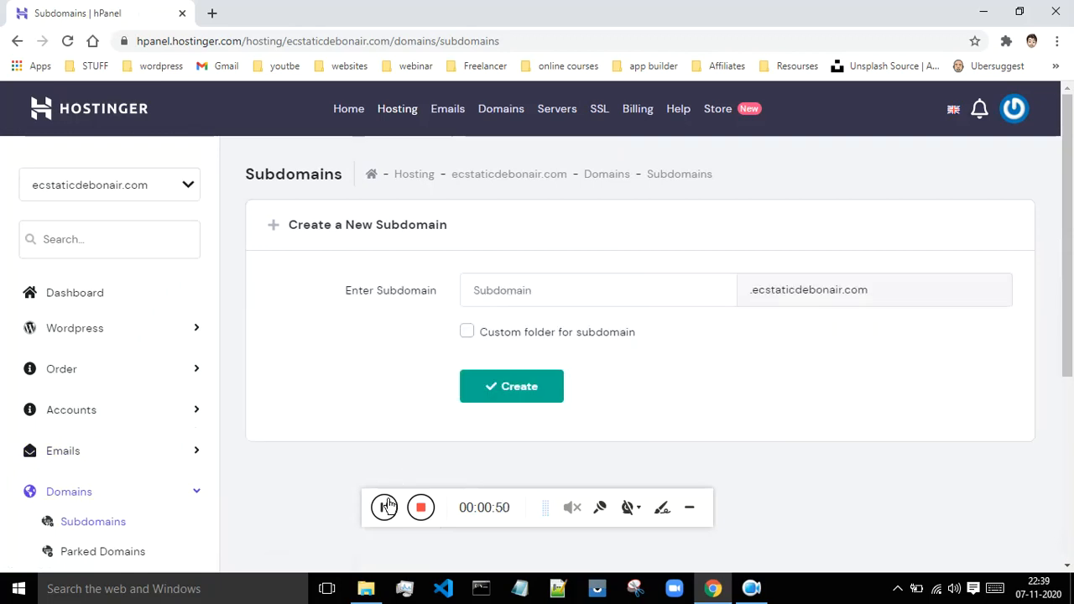
# Create the subdomain demo under ecstaticdebonair.com without a custom folder and check its entry among the current subdomains.
pyautogui.click(502, 285)
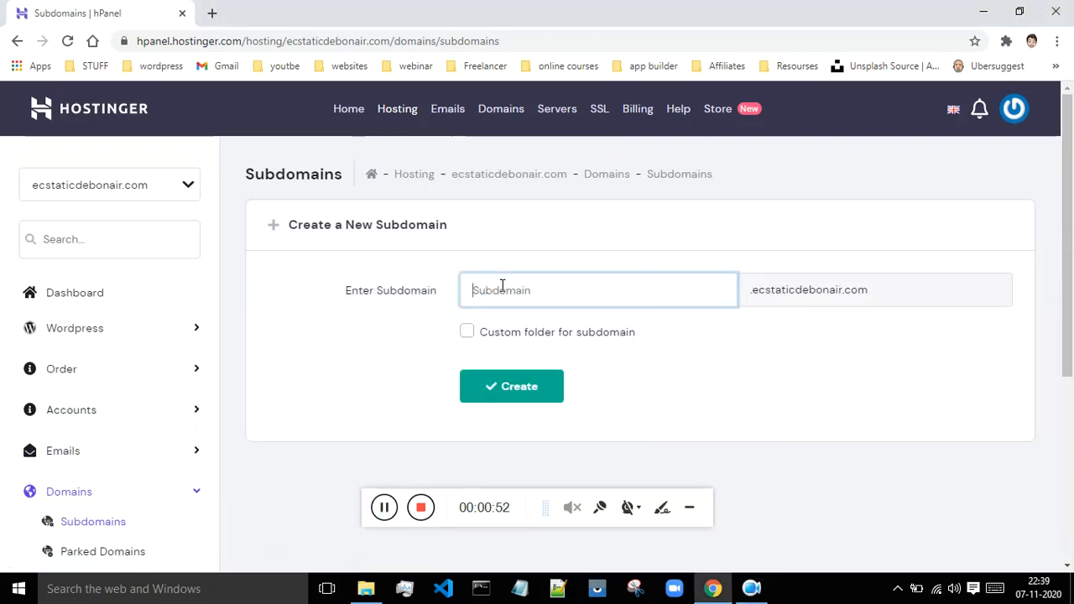
pyautogui.write('DEMO')
pyautogui.press('capslock')
pyautogui.press('BackSpace')
pyautogui.press('BackSpace')
pyautogui.press('BackSpace')
pyautogui.press('BackSpace')
pyautogui.write('de')
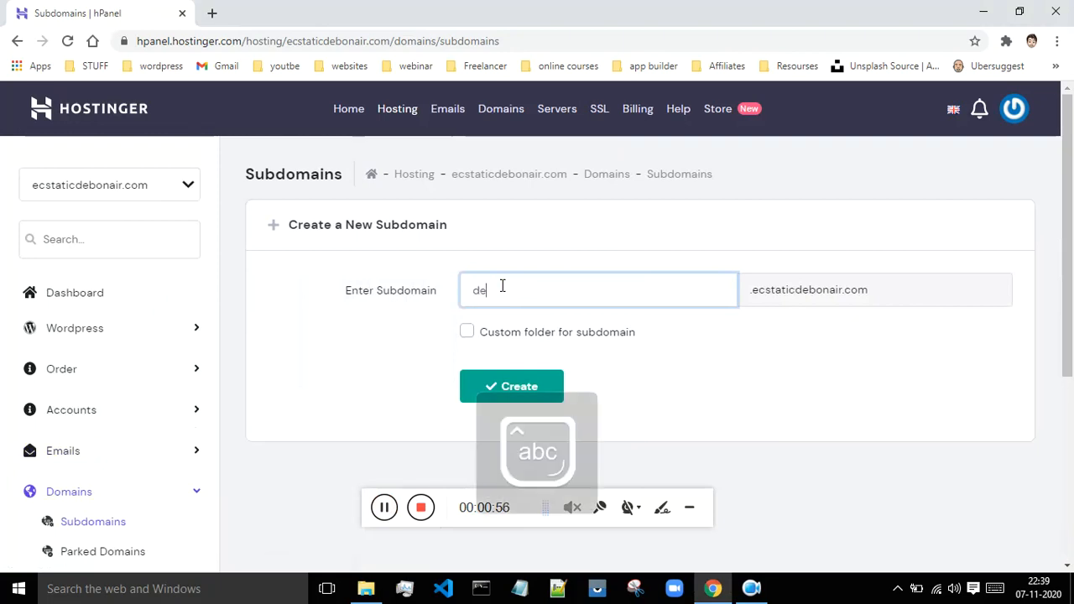
pyautogui.write('mo')
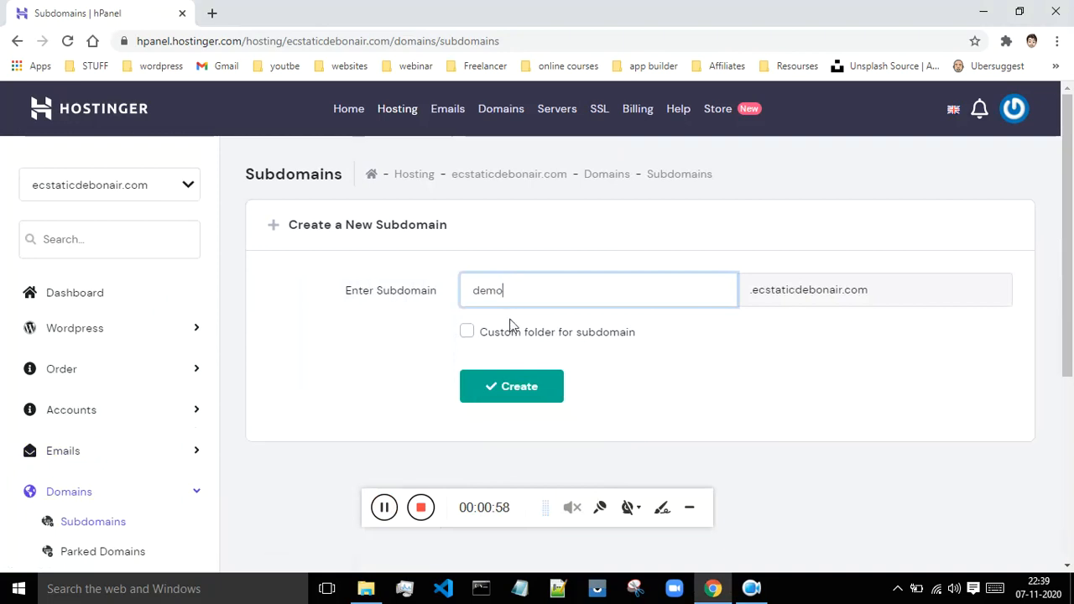
pyautogui.click(489, 393)
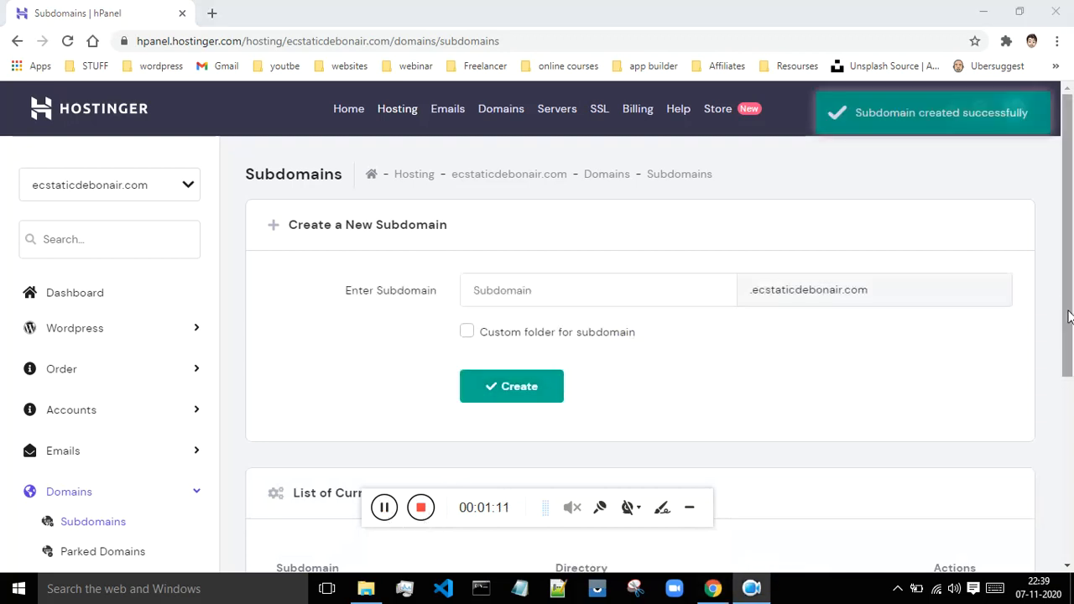
pyautogui.moveTo(1067, 316); pyautogui.dragTo(1054, 451)
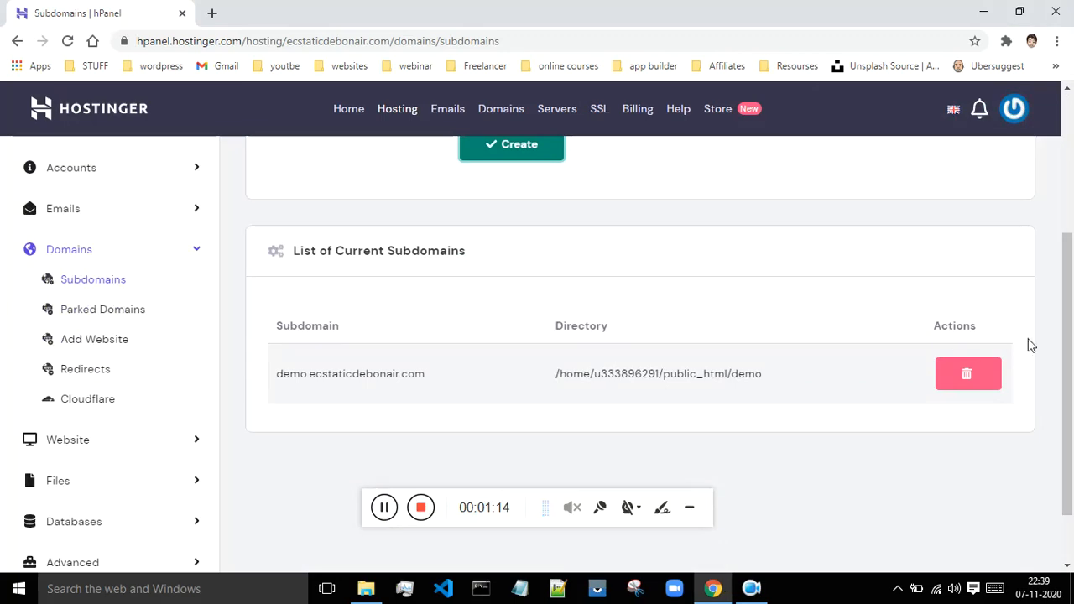
pyautogui.scroll(5, 468, 343)
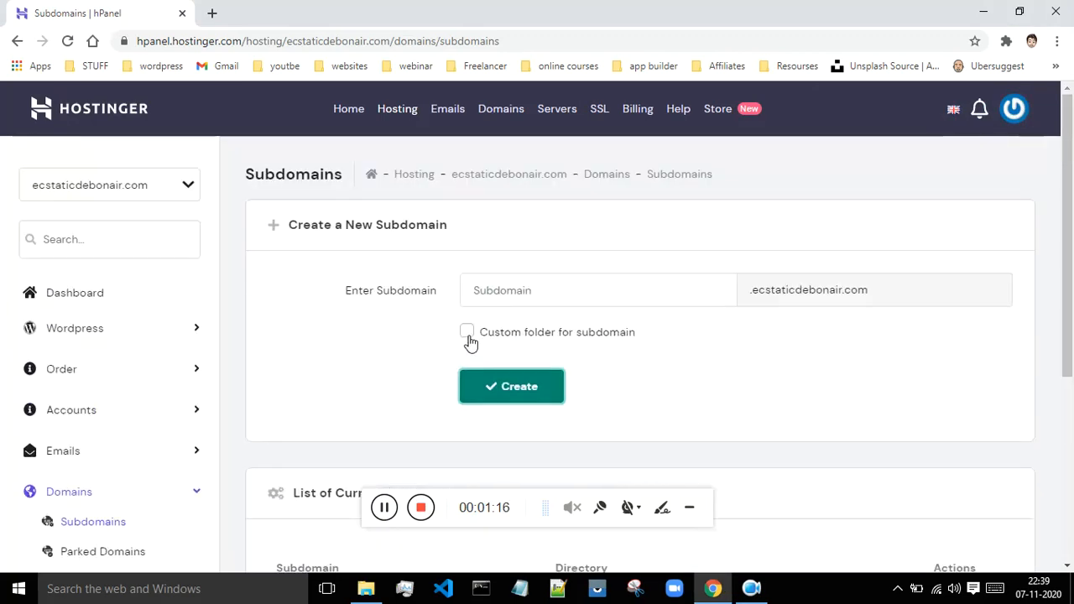
# Return to the hosting overview and open the WordPress dashboard of ecstaticdebonair.com.
pyautogui.click(390, 114)
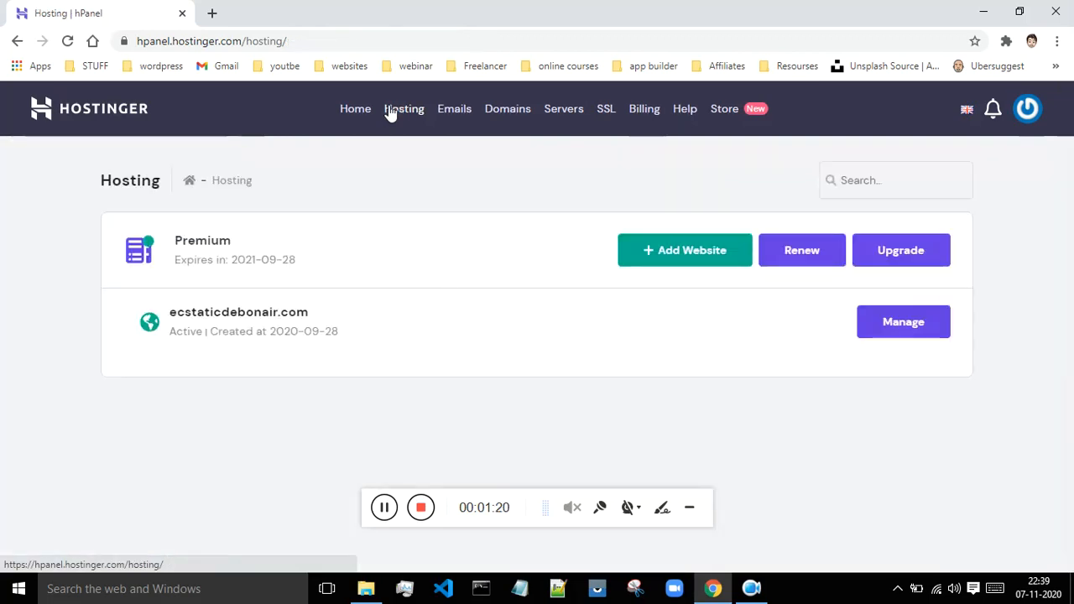
pyautogui.click(885, 328)
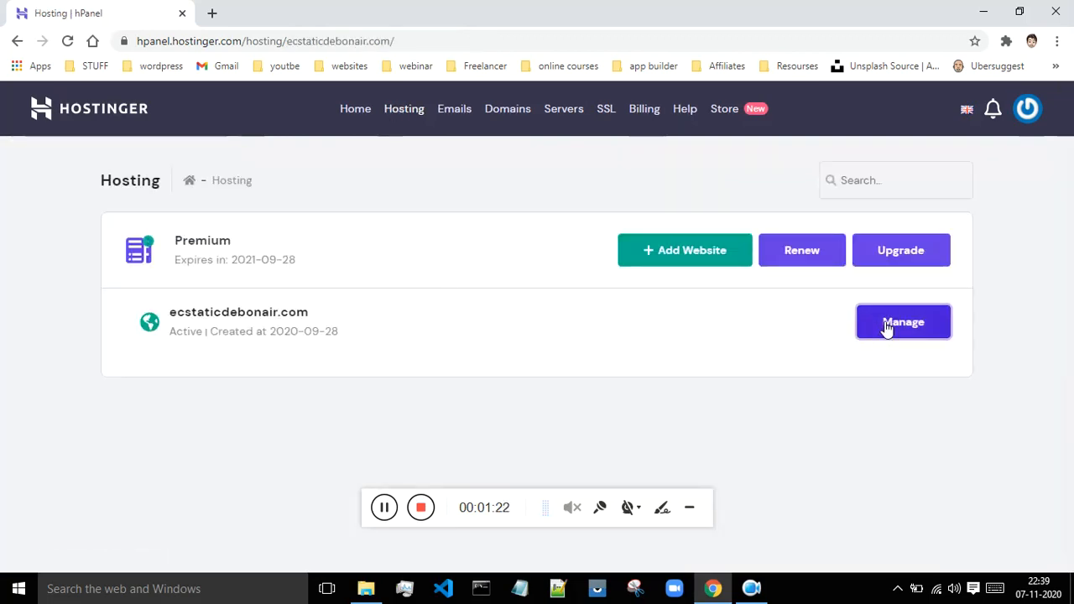
pyautogui.scroll(-1, 712, 269)
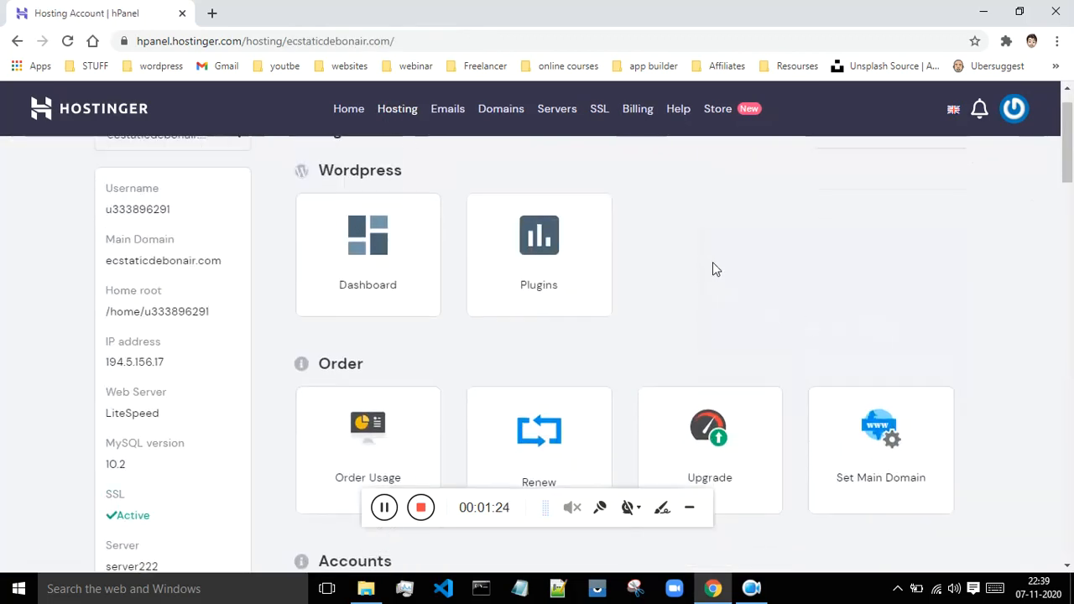
pyautogui.scroll(1, 712, 268)
pyautogui.moveTo(411, 223); pyautogui.dragTo(323, 220)
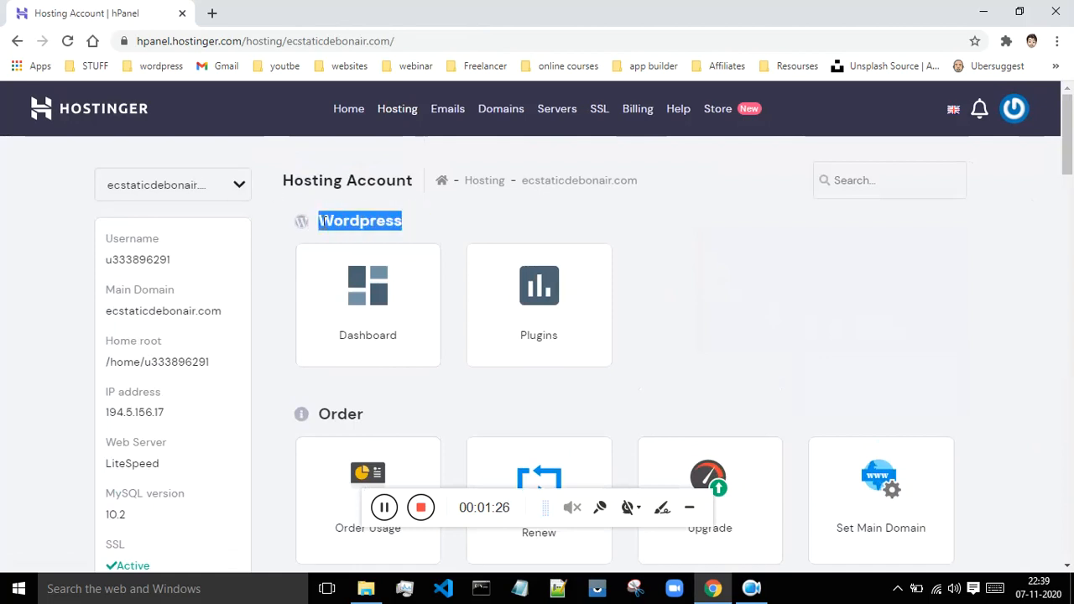
pyautogui.click(364, 310)
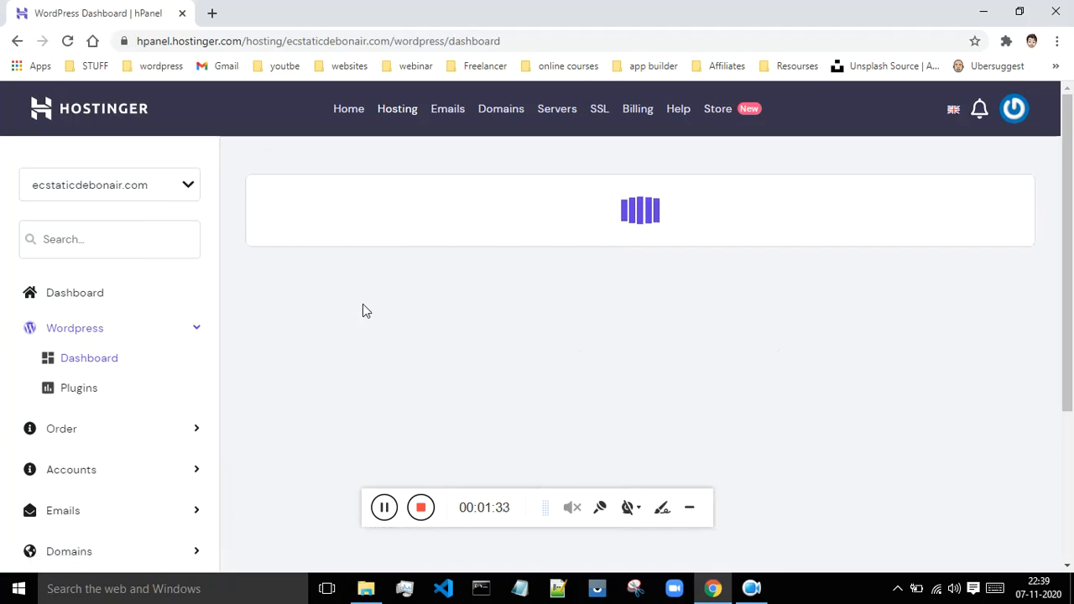
pyautogui.click(382, 510)
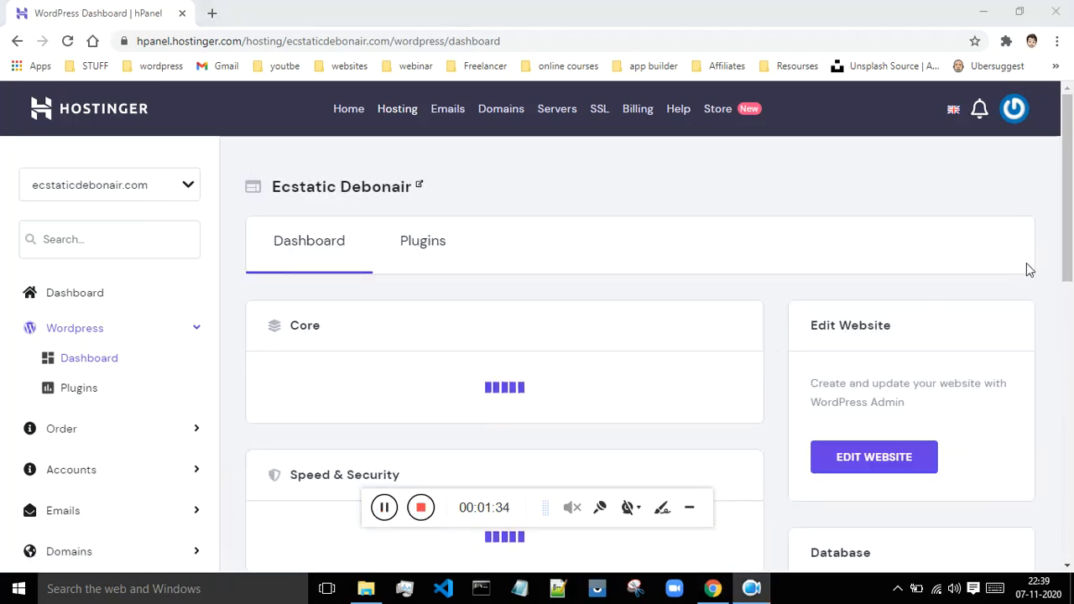
# Start installing another WordPress site through the Auto Installer's WordPress option.
pyautogui.moveTo(1068, 234); pyautogui.dragTo(1067, 285)
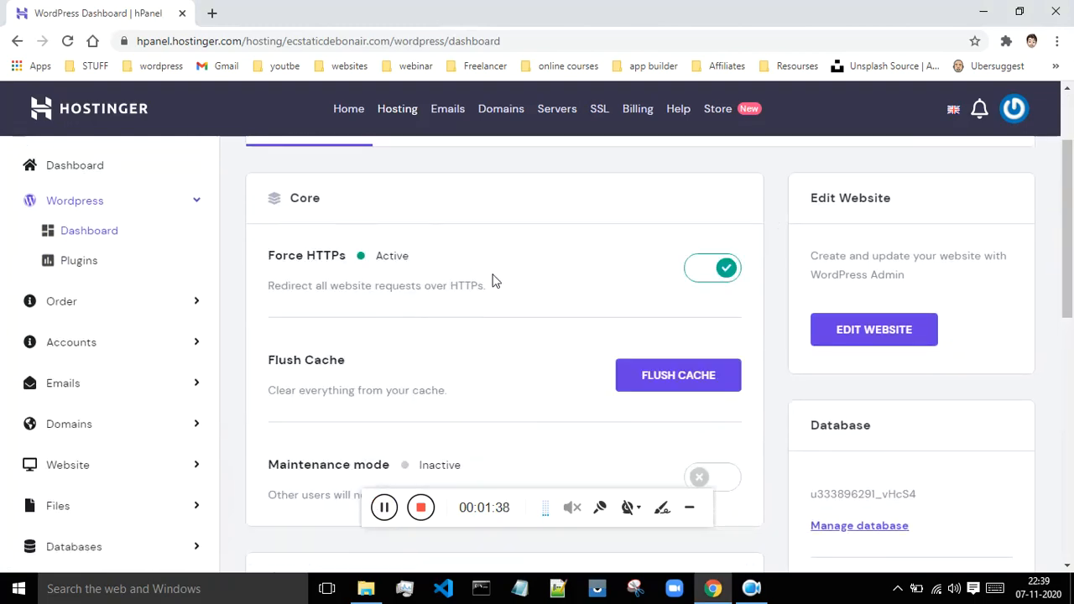
pyautogui.scroll(-3, 493, 276)
pyautogui.scroll(-5, 495, 280)
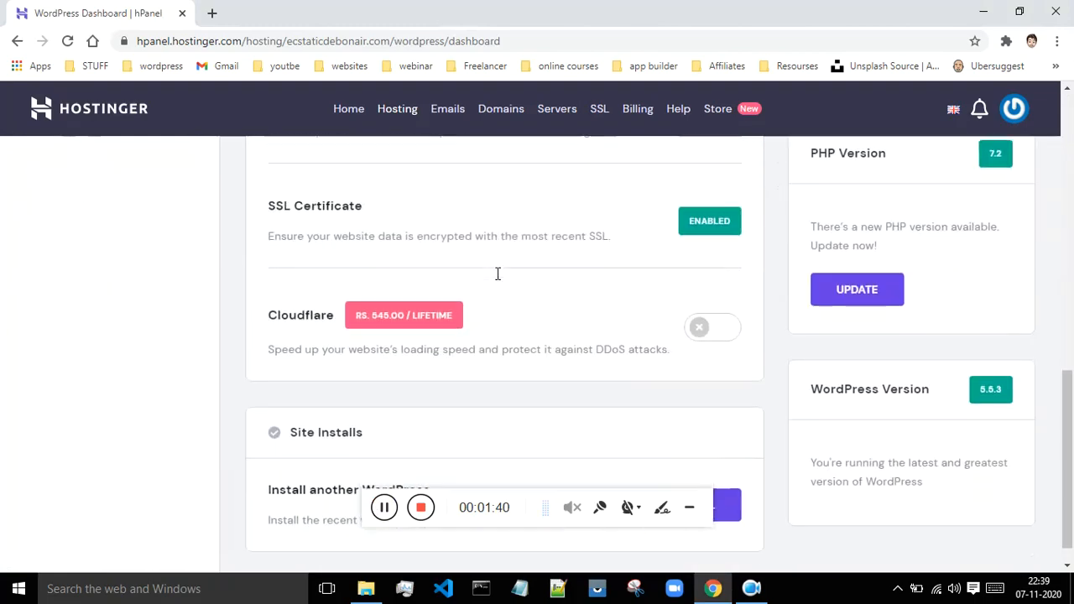
pyautogui.click(688, 508)
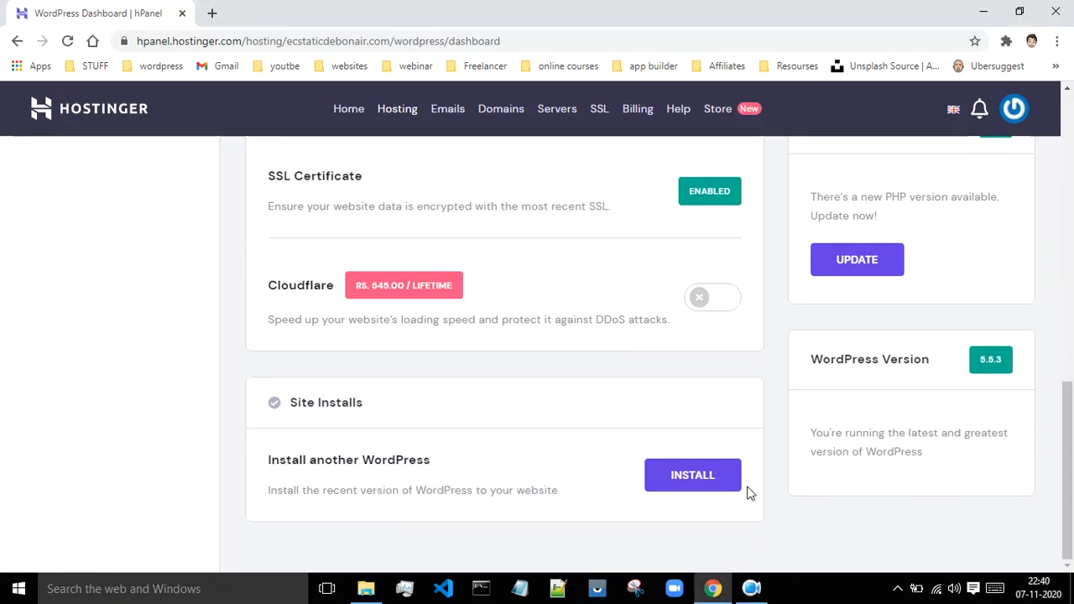
pyautogui.click(719, 478)
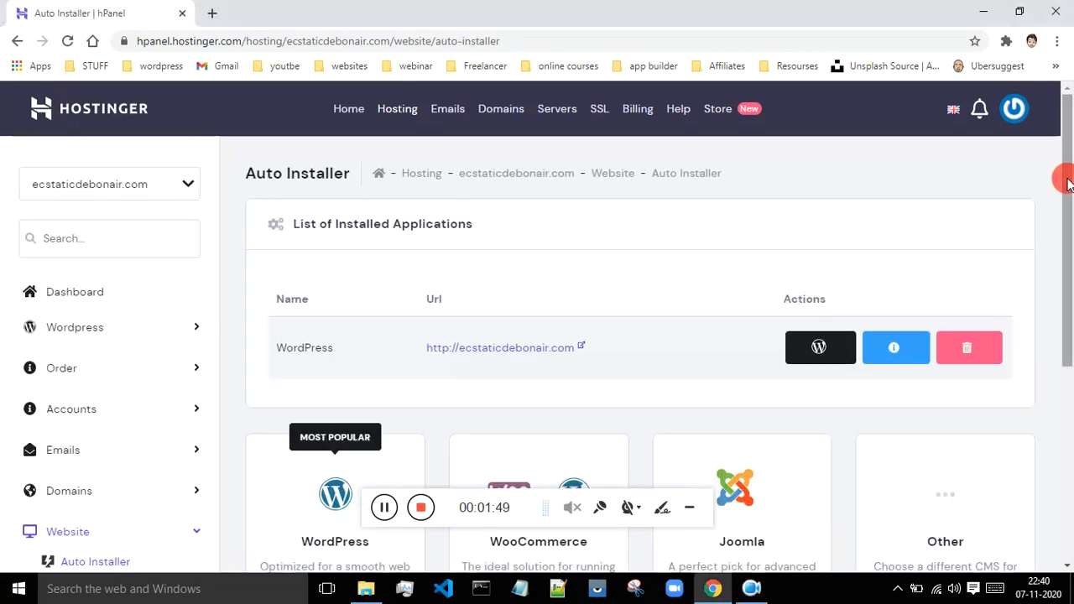
pyautogui.moveTo(1066, 179); pyautogui.dragTo(1066, 338)
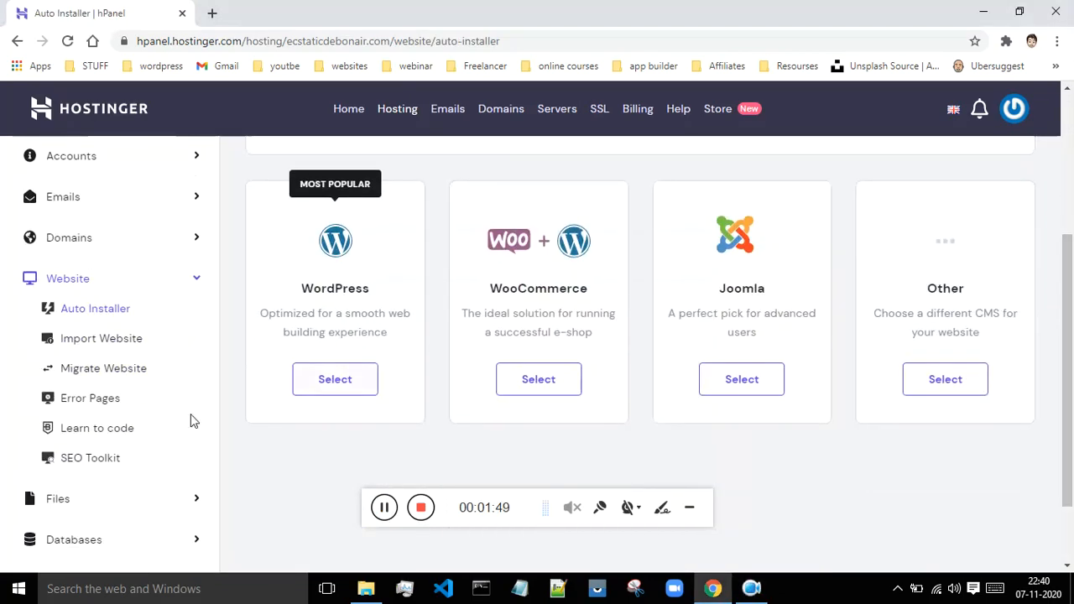
pyautogui.click(342, 384)
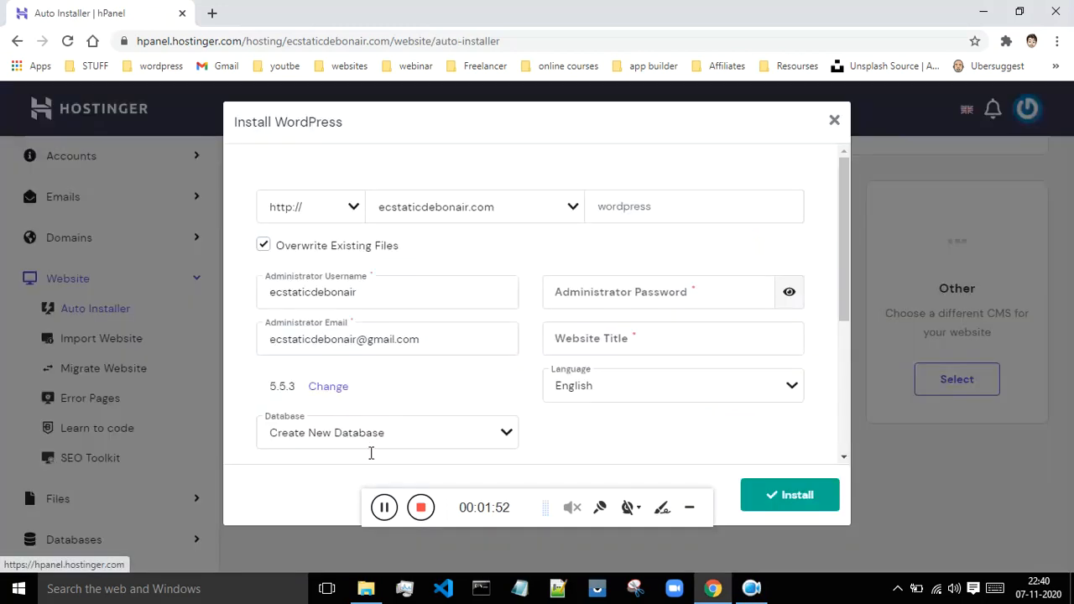
pyautogui.click(335, 208)
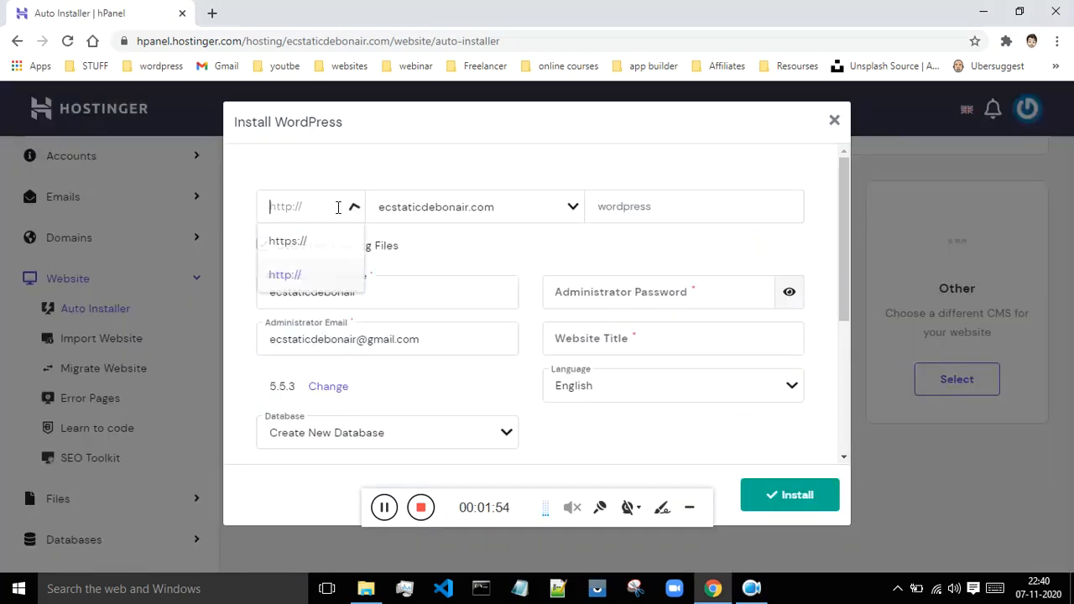
pyautogui.click(316, 251)
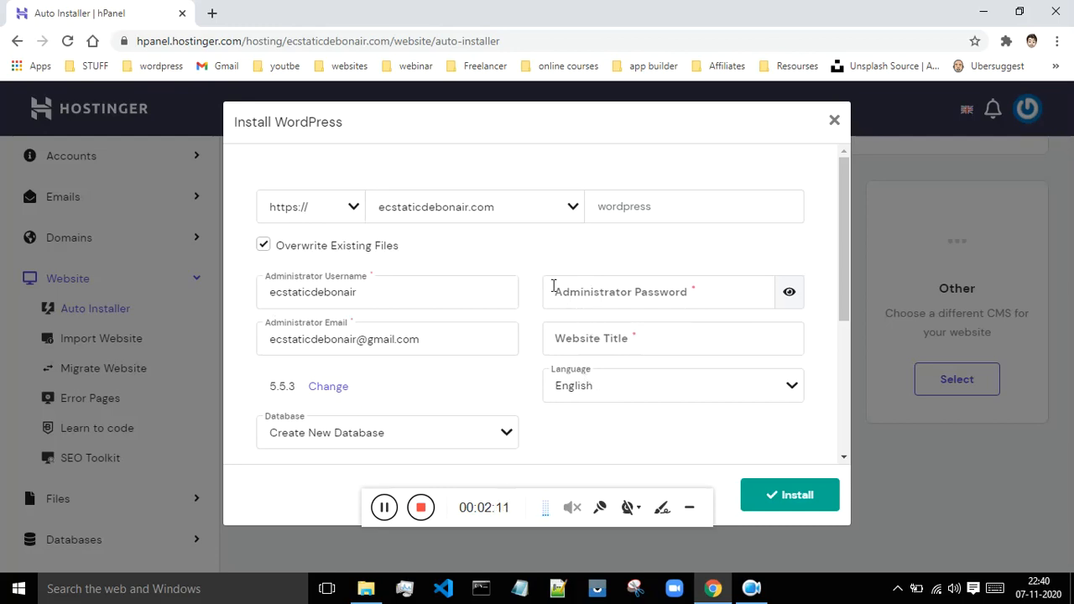
pyautogui.click(547, 209)
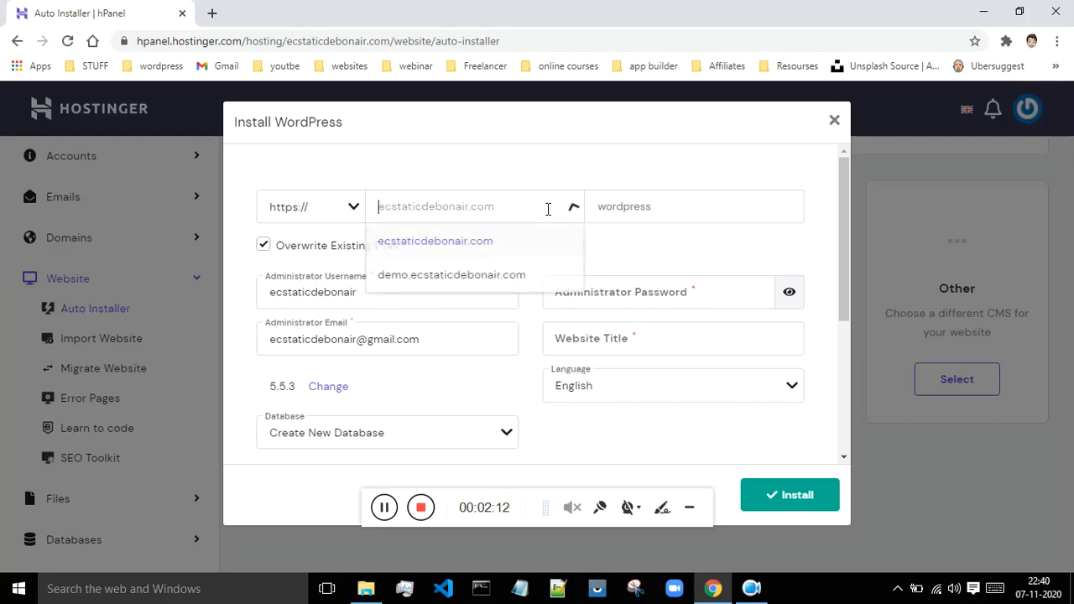
pyautogui.click(508, 275)
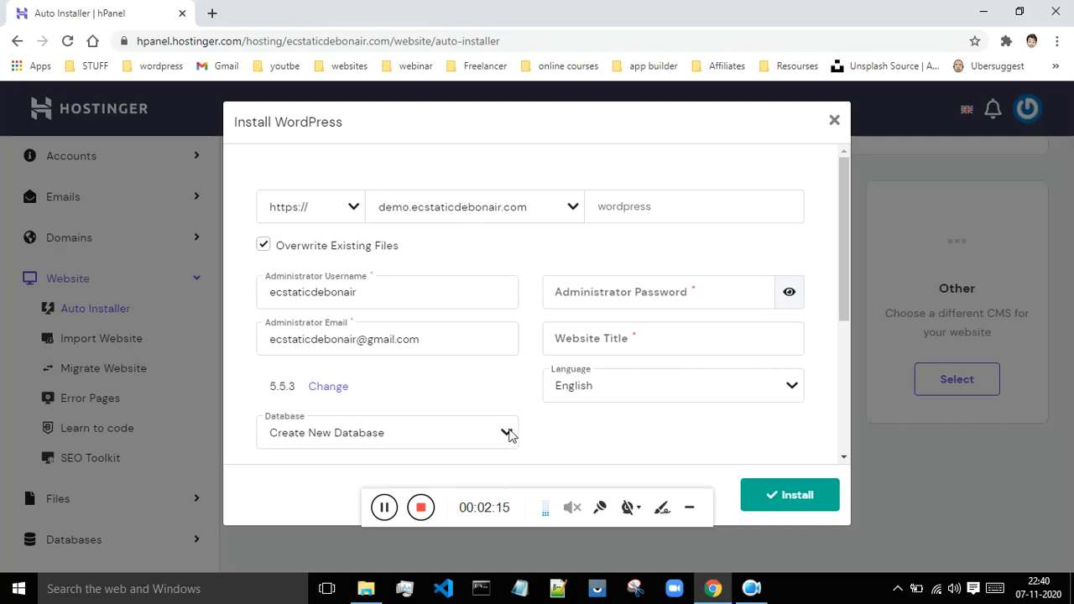
pyautogui.click(386, 510)
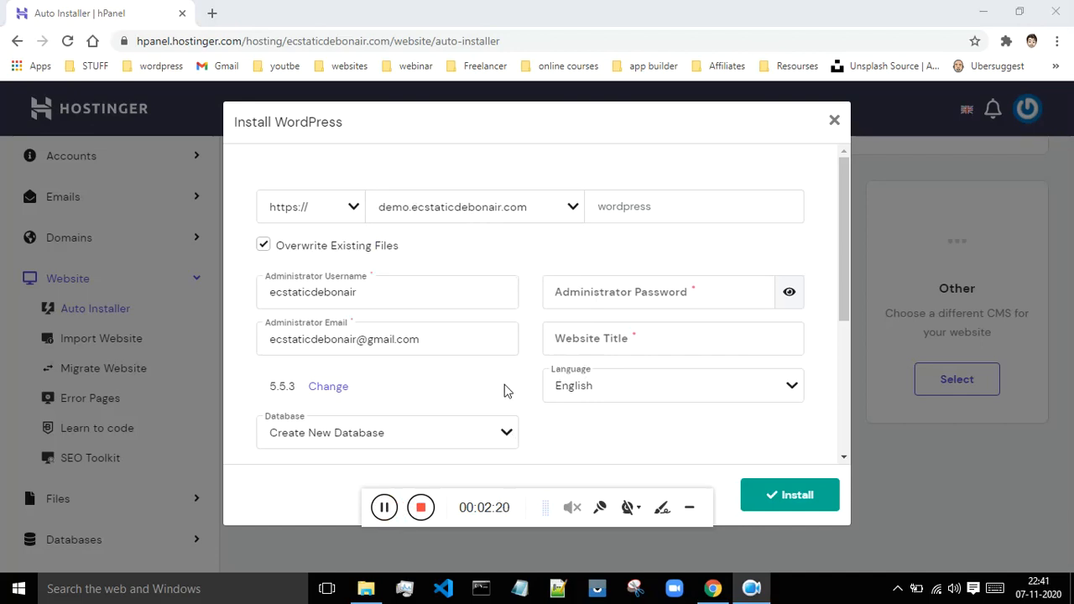
# Enter the administrator password and the website title Demo Website, and install WordPress.
pyautogui.click(382, 509)
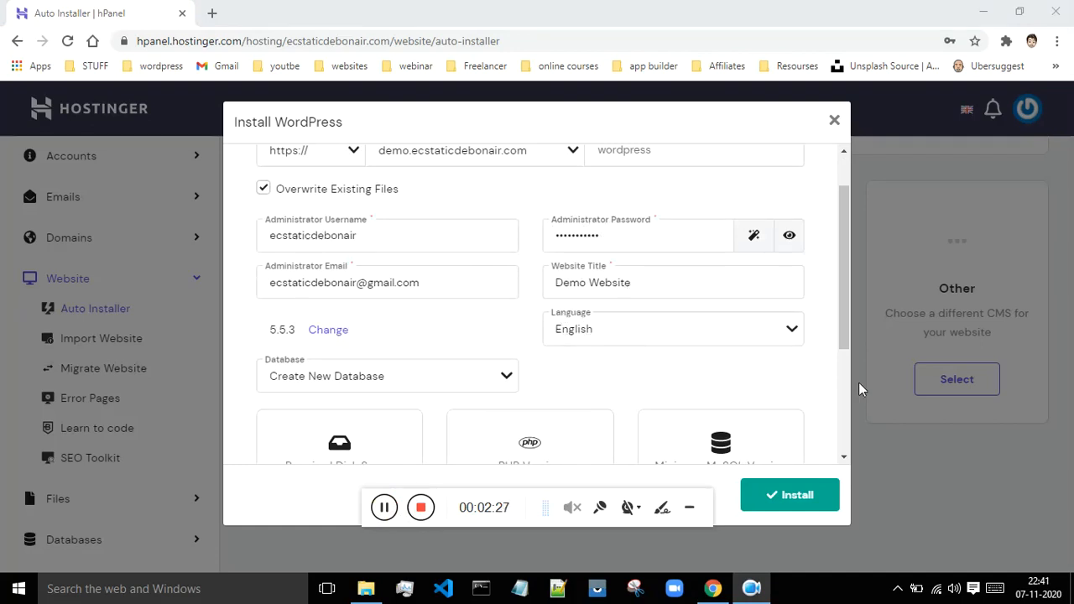
pyautogui.click(837, 453)
pyautogui.click(774, 495)
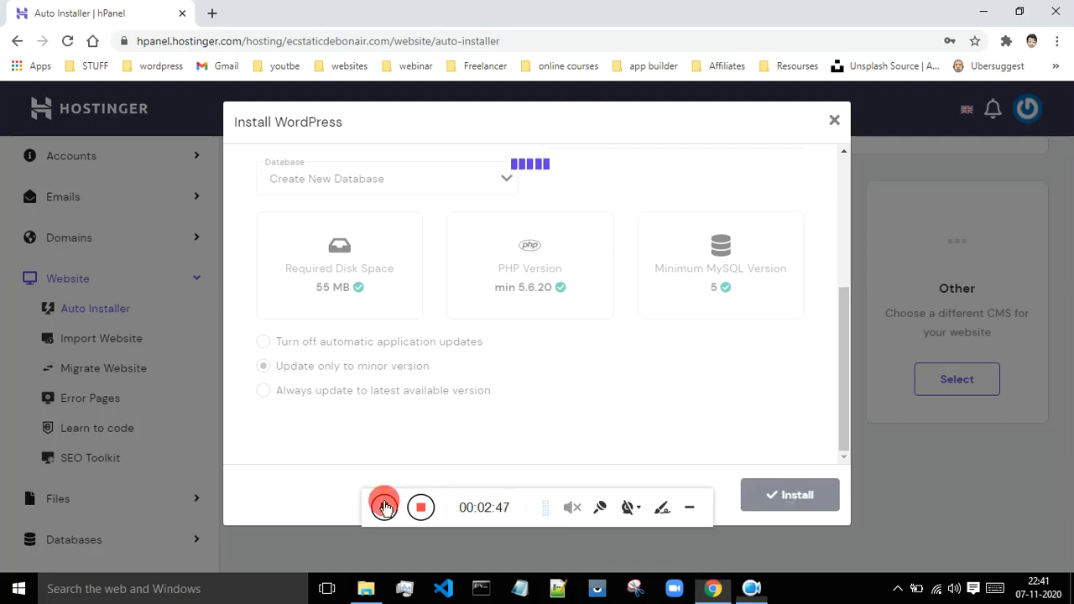
# View the new demo.ecstaticdebonair.com site from the installed applications list and reload its page.
pyautogui.scroll(1, 597, 377)
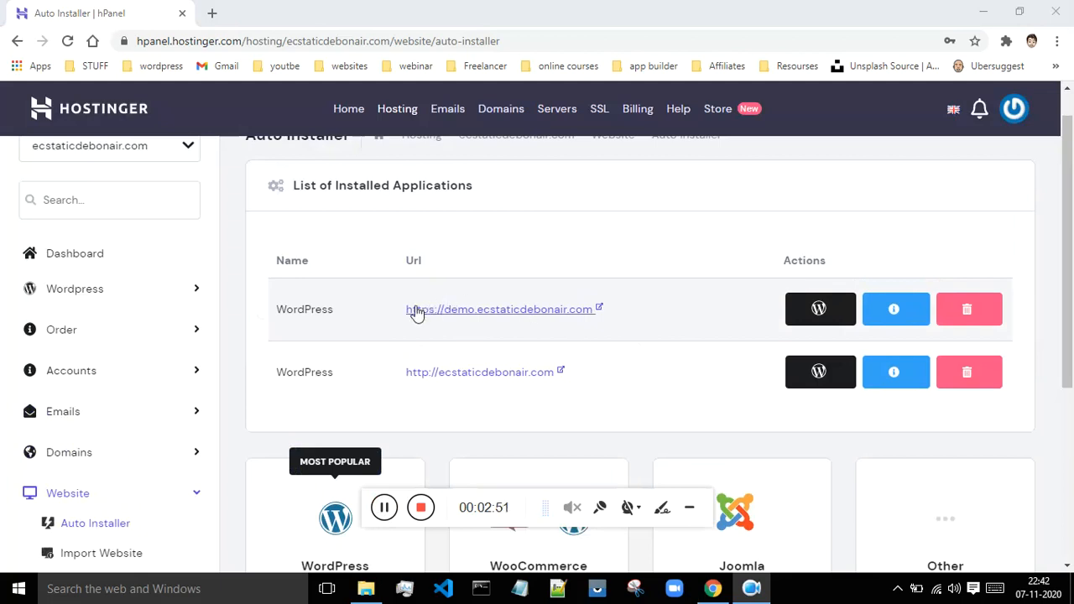
pyautogui.click(575, 315)
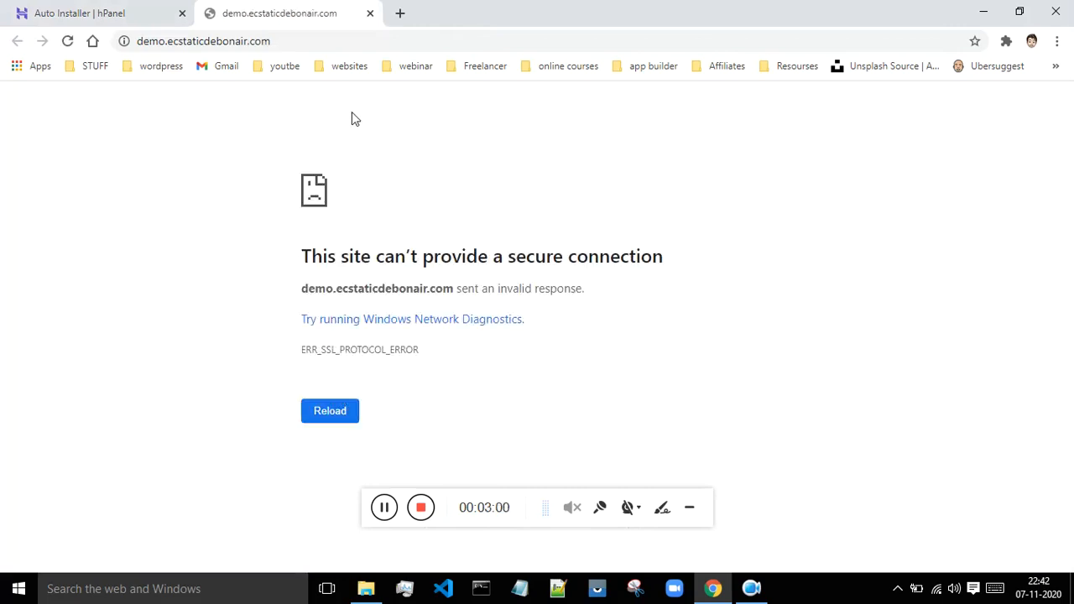
pyautogui.tripleClick(143, 41)
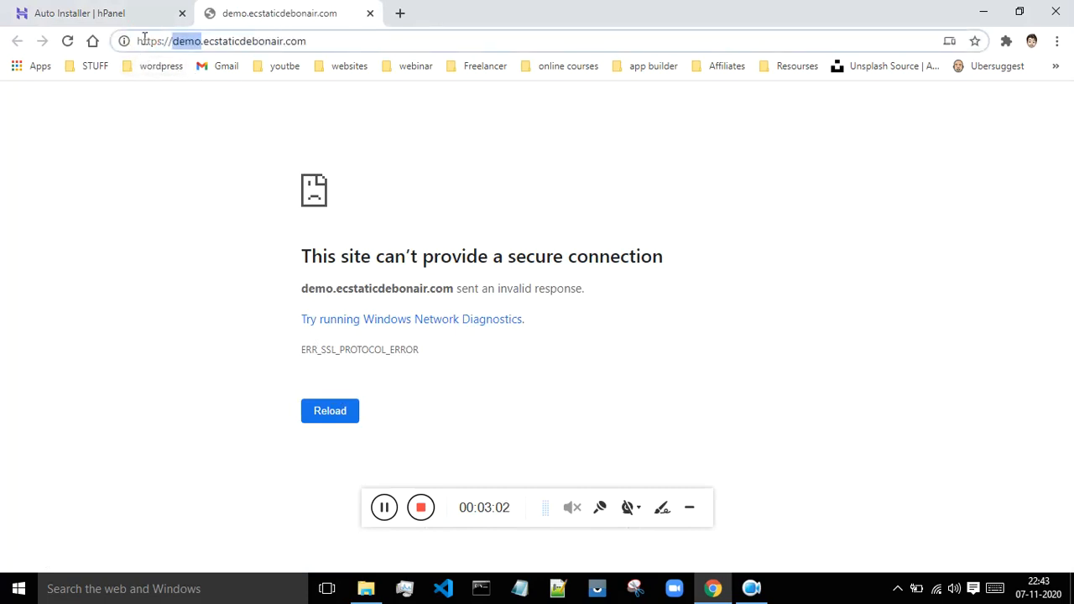
pyautogui.click(67, 42)
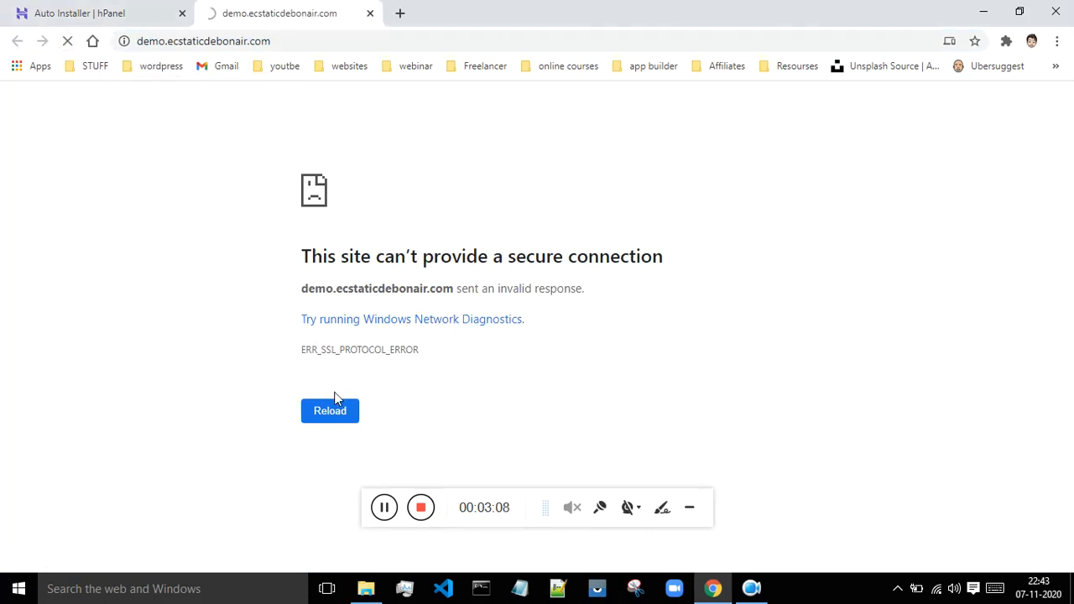
# Return to the installed applications list and open the WordPress dashboard for demo.ecstaticdebonair.com.
pyautogui.click(81, 10)
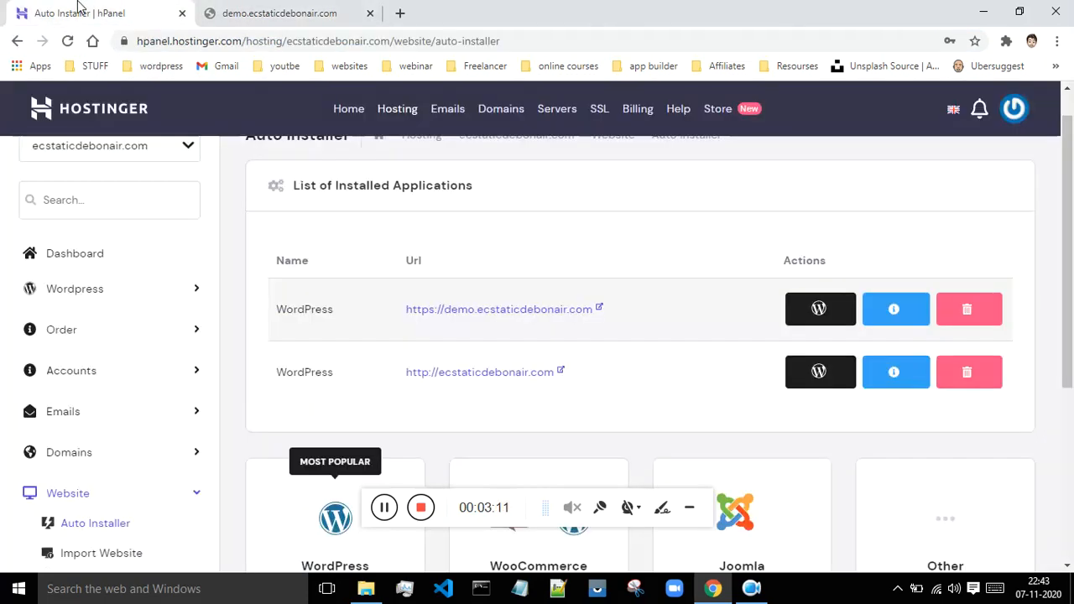
pyautogui.click(815, 322)
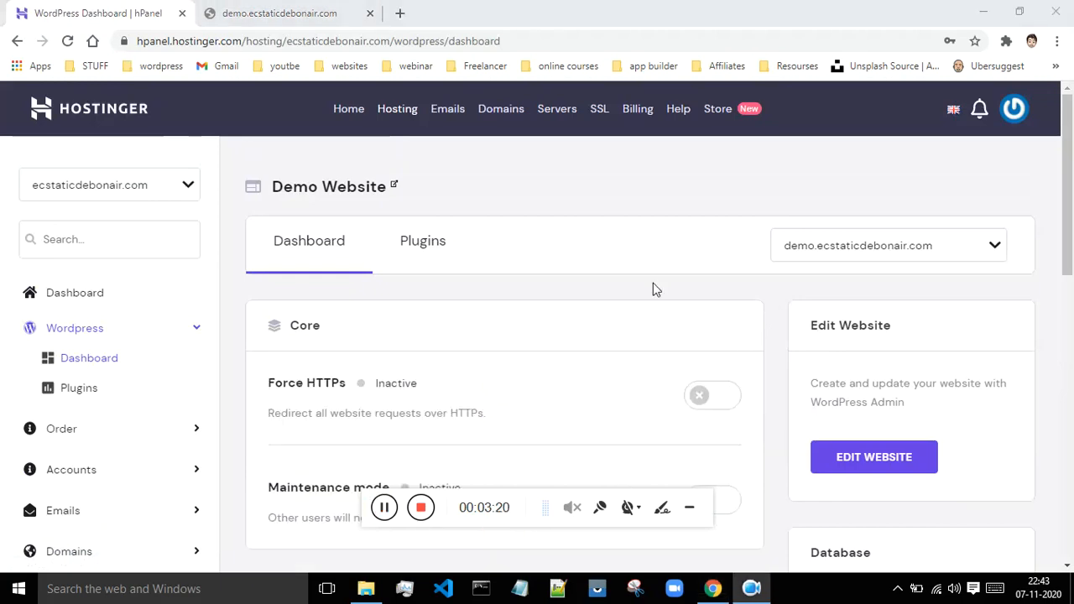
# Check the SSL certificate offer behind the Force HTTPs option and review the site's Core and Speed & Security settings.
pyautogui.click(702, 395)
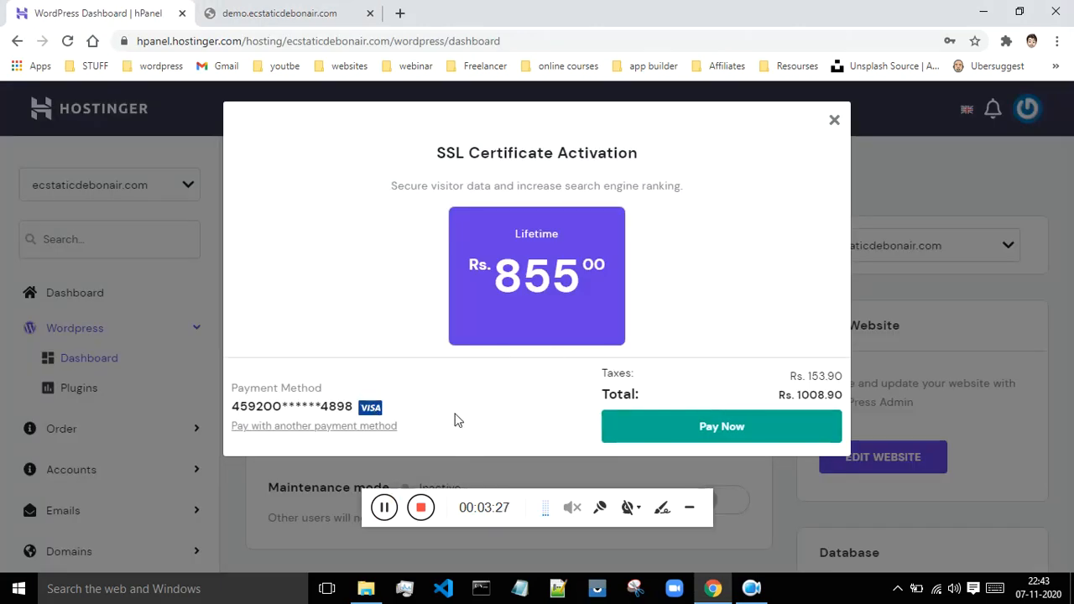
pyautogui.click(834, 122)
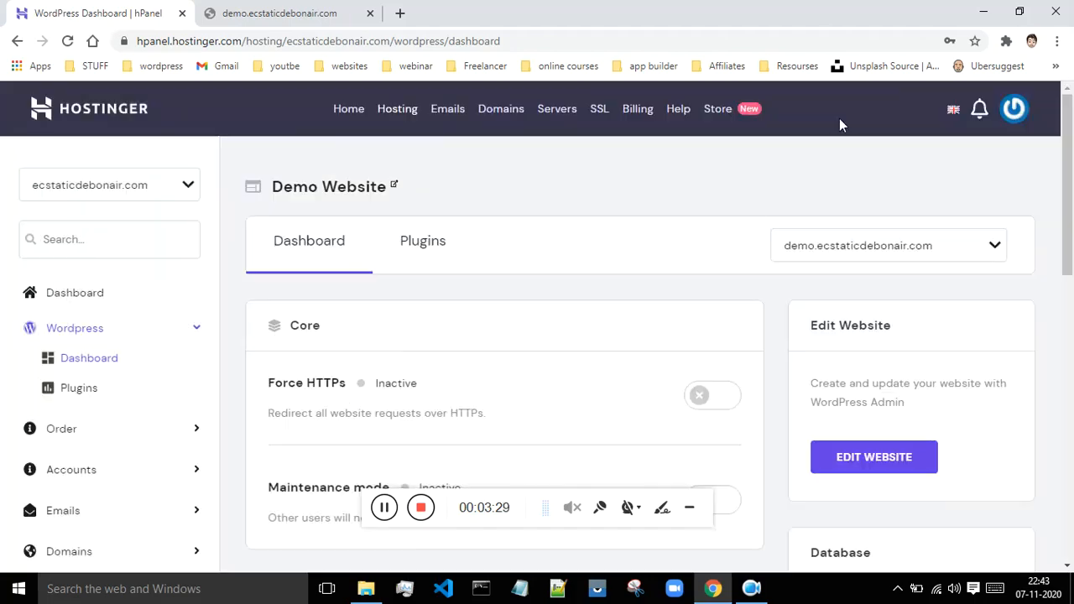
pyautogui.scroll(-1, 689, 278)
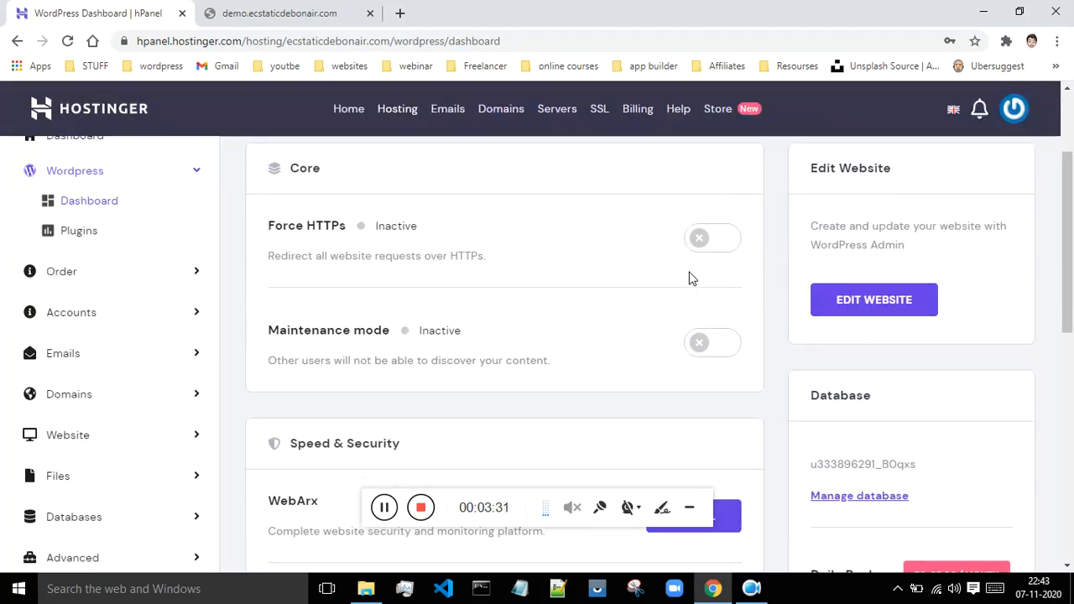
pyautogui.scroll(1, 689, 279)
pyautogui.scroll(-3, 688, 278)
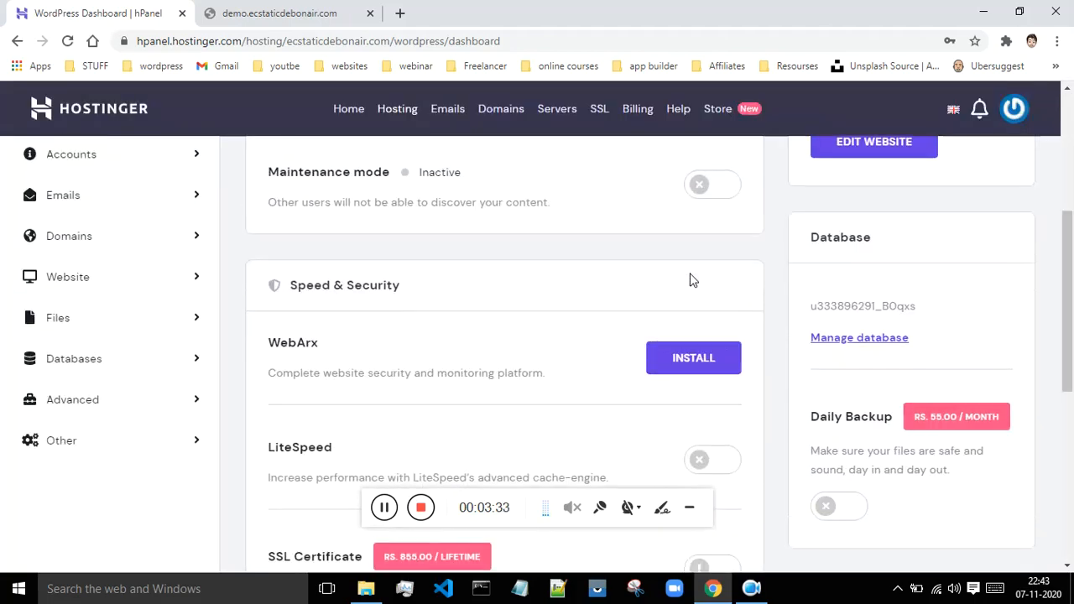
pyautogui.scroll(-3, 689, 278)
pyautogui.scroll(5, 688, 278)
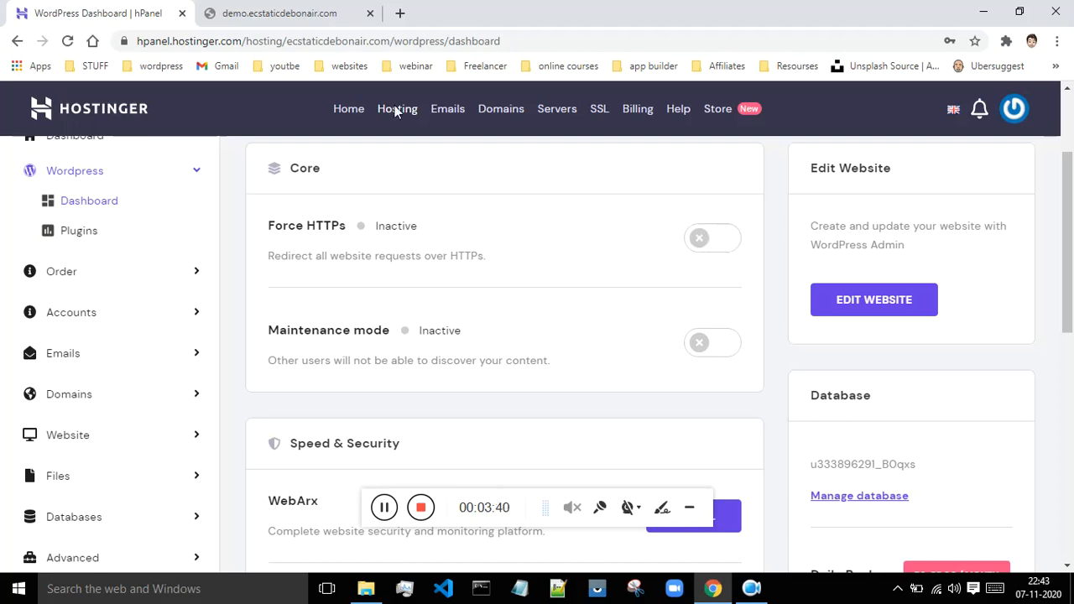
# Load demo.ecstaticdebonair.com over http instead of https and look through the site's home page.
pyautogui.click(262, 10)
pyautogui.doubleClick(172, 42)
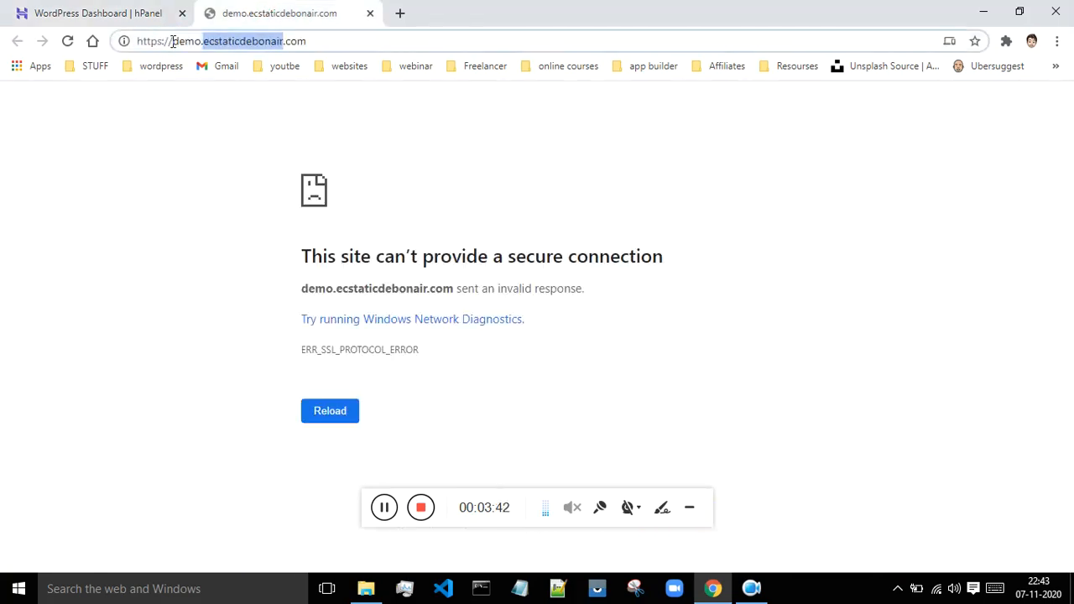
pyautogui.click(162, 42)
pyautogui.press('BackSpace')
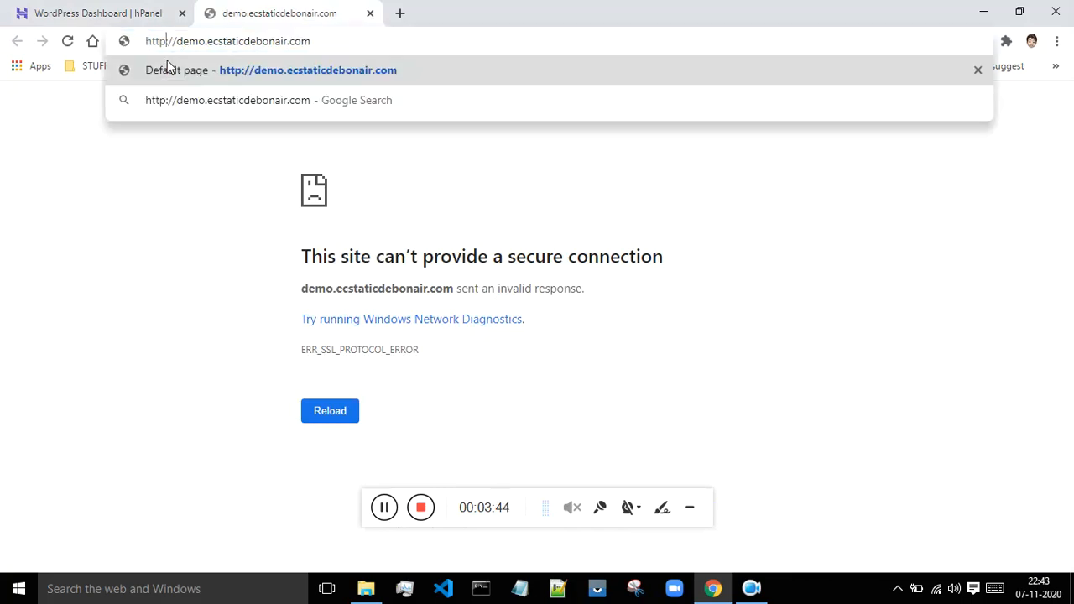
pyautogui.press('Return')
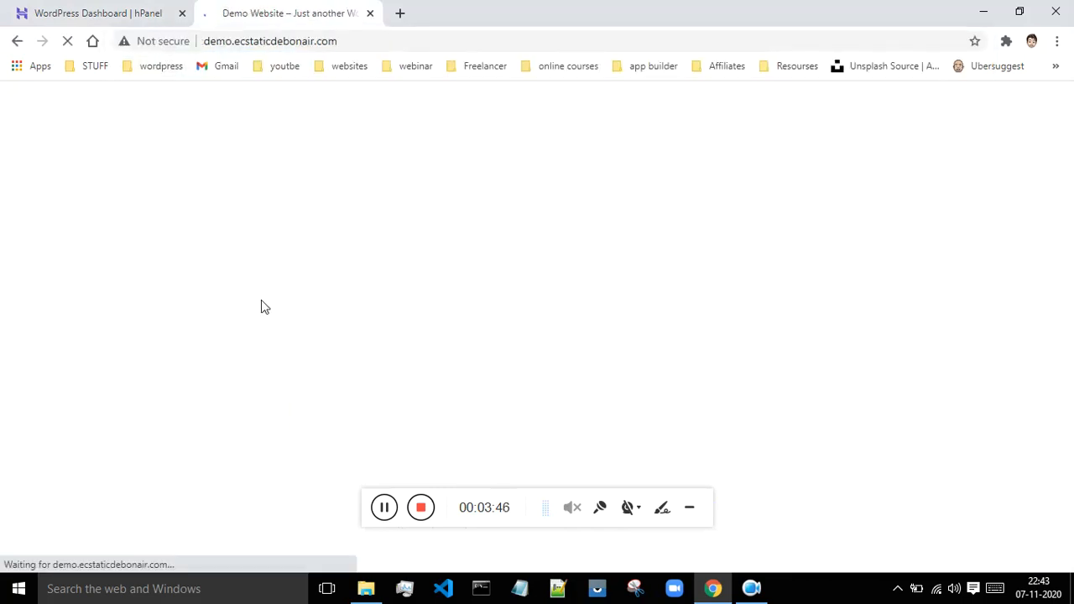
pyautogui.scroll(-4, 745, 182)
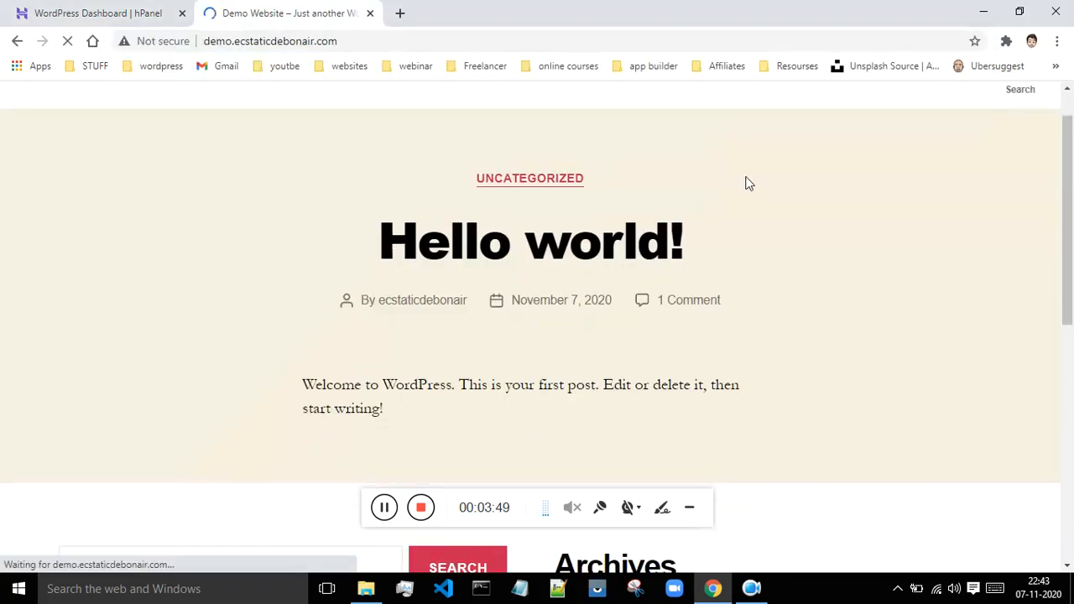
pyautogui.scroll(-3, 755, 201)
pyautogui.scroll(7, 778, 225)
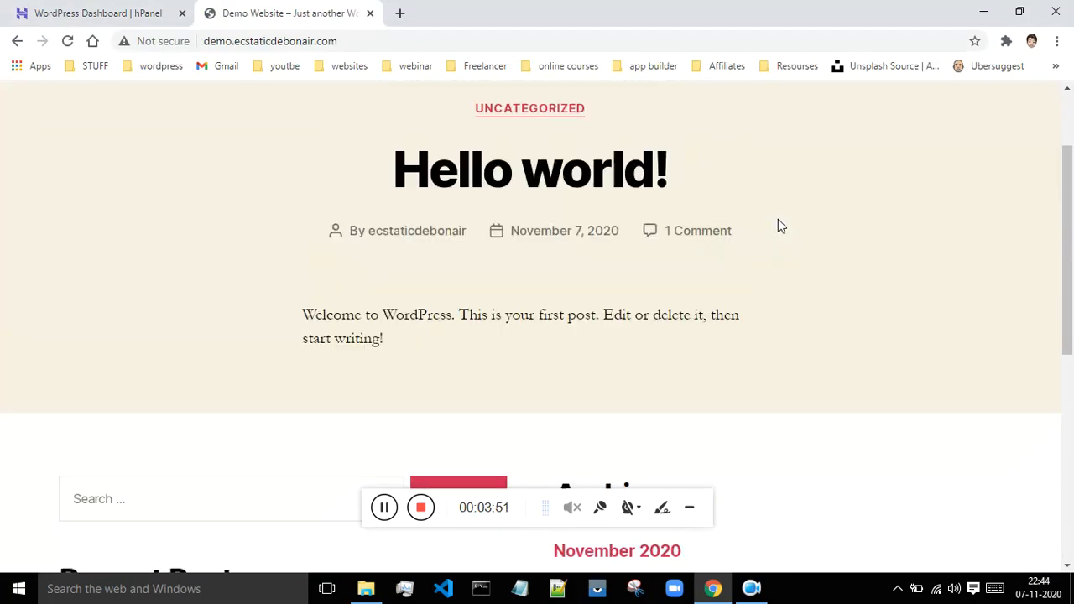
# Return to the hosting's WordPress dashboard, recheck the SSL activation offer without buying it, and review the available site options.
pyautogui.click(21, 13)
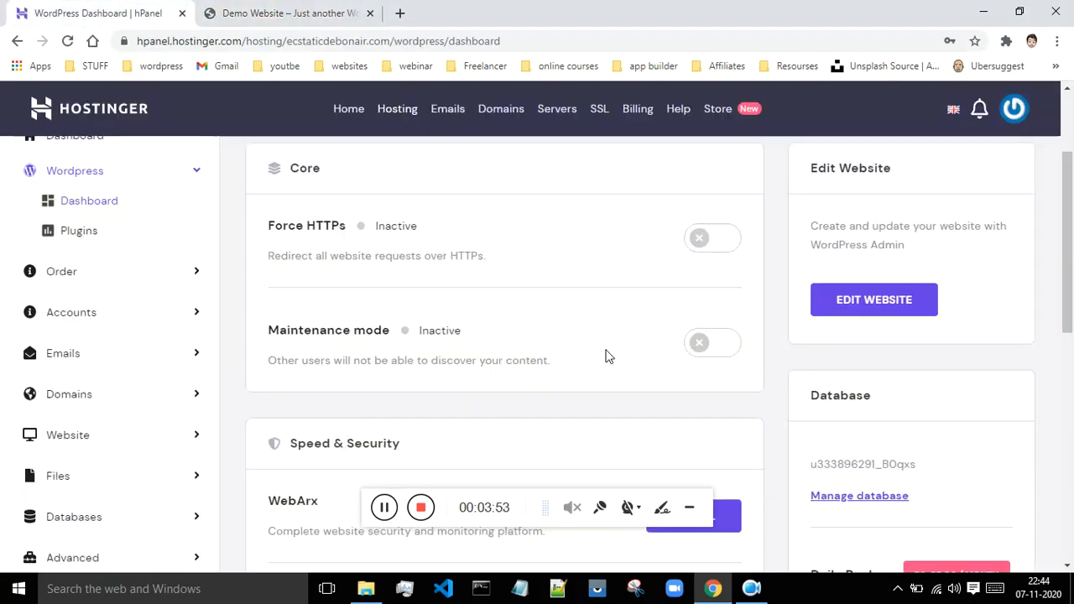
pyautogui.click(702, 240)
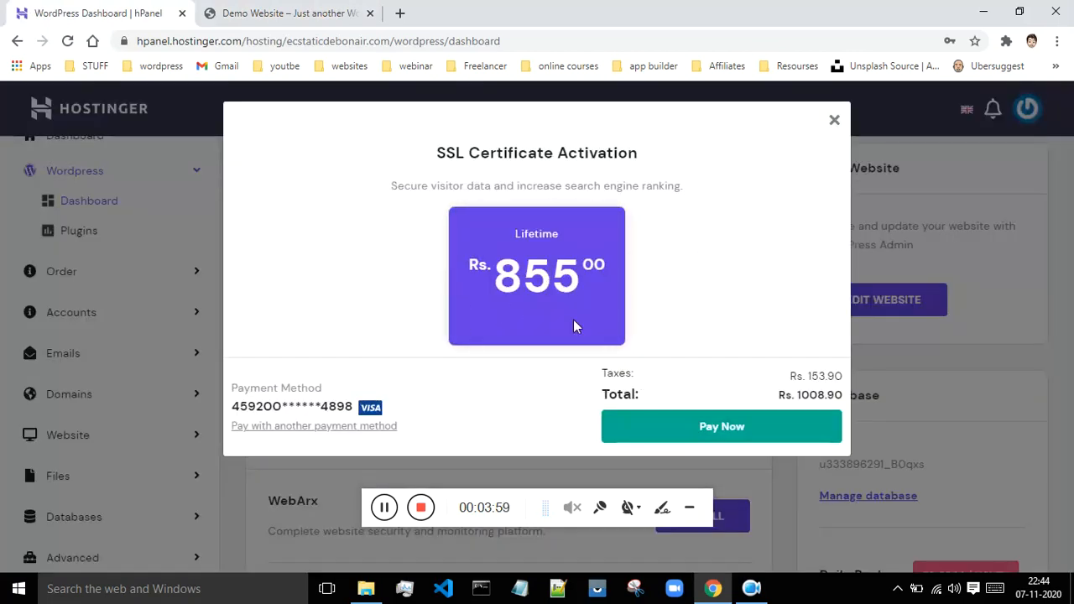
pyautogui.click(837, 122)
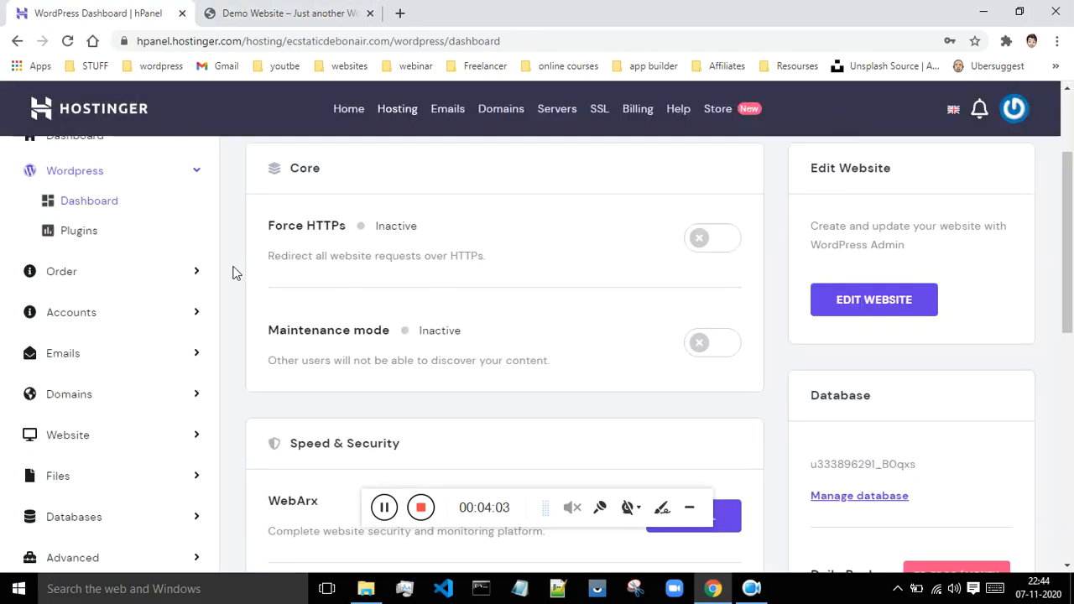
pyautogui.scroll(2, 235, 272)
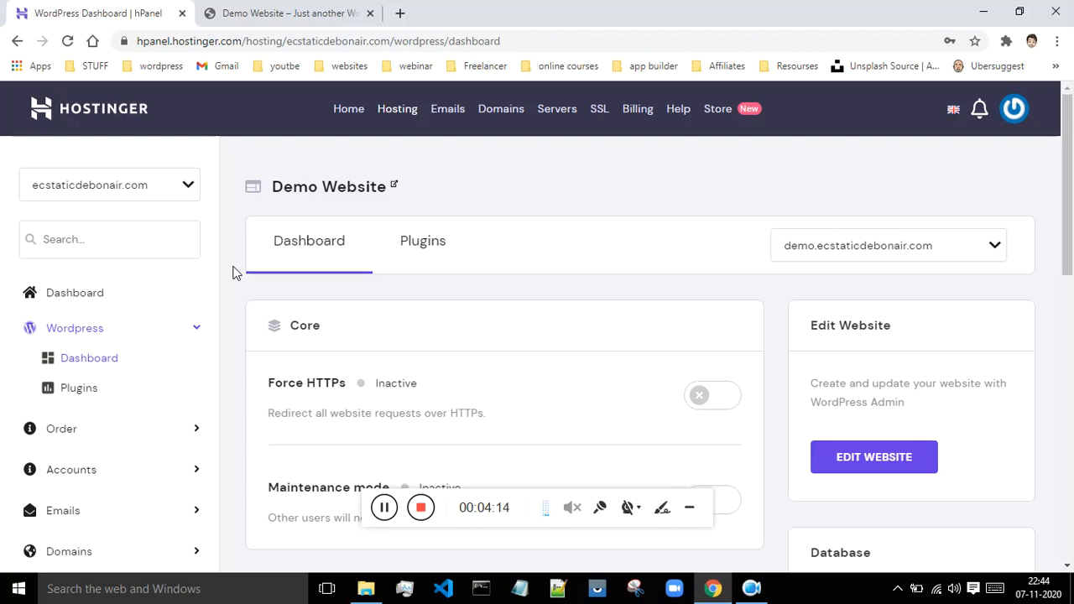
pyautogui.scroll(-3, 233, 273)
pyautogui.scroll(-1, 233, 280)
pyautogui.scroll(5, 233, 280)
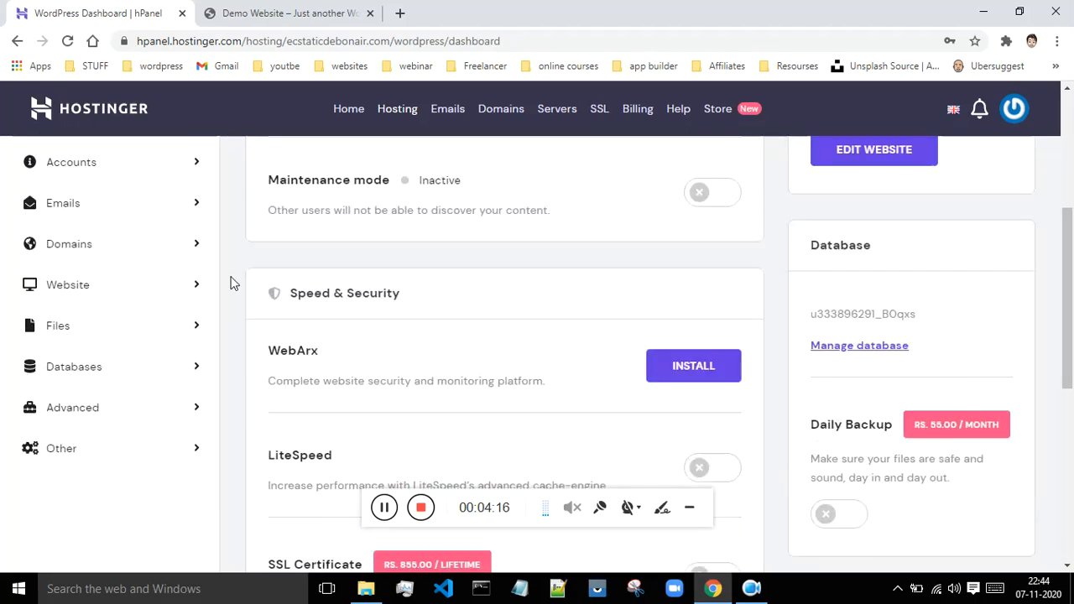
# Return to the demo site and open its WordPress login page at demo.ecstaticdebonair.com/wp-admin.
pyautogui.click(268, 10)
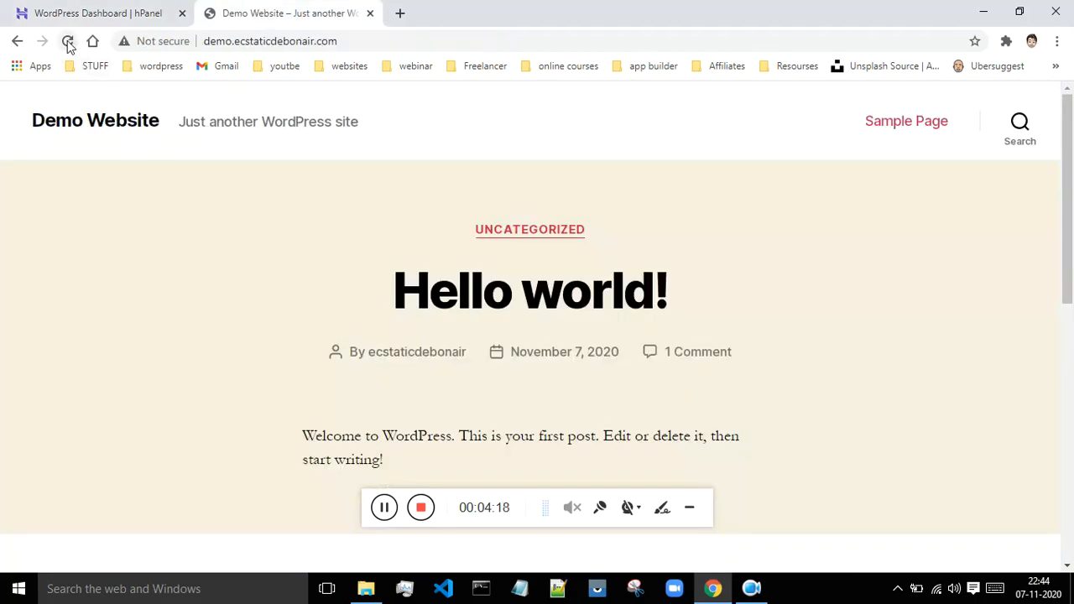
pyautogui.click(346, 38)
pyautogui.click(355, 40)
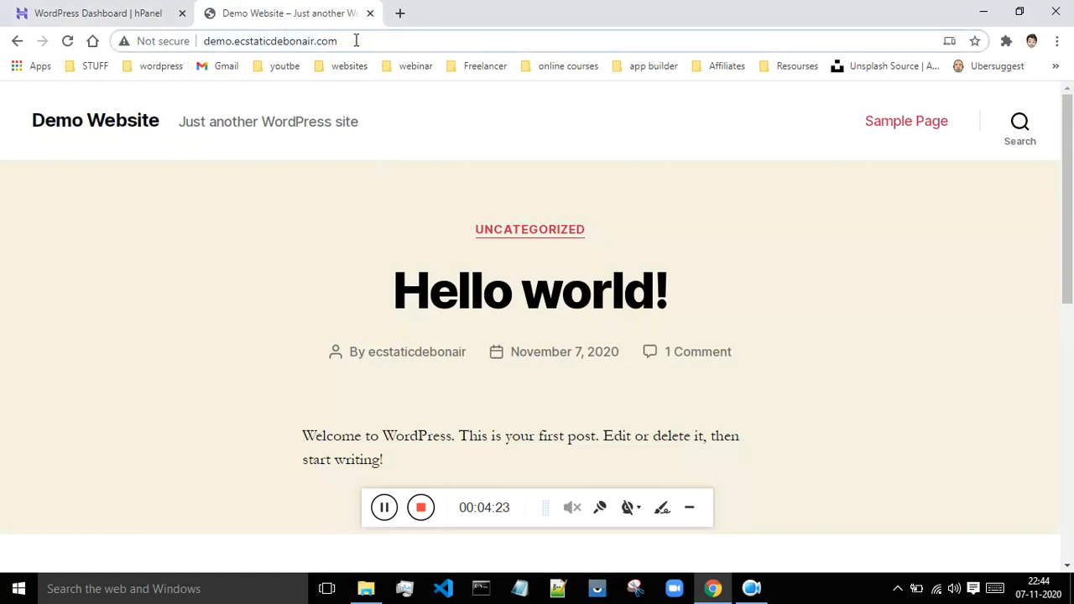
pyautogui.write('/wp')
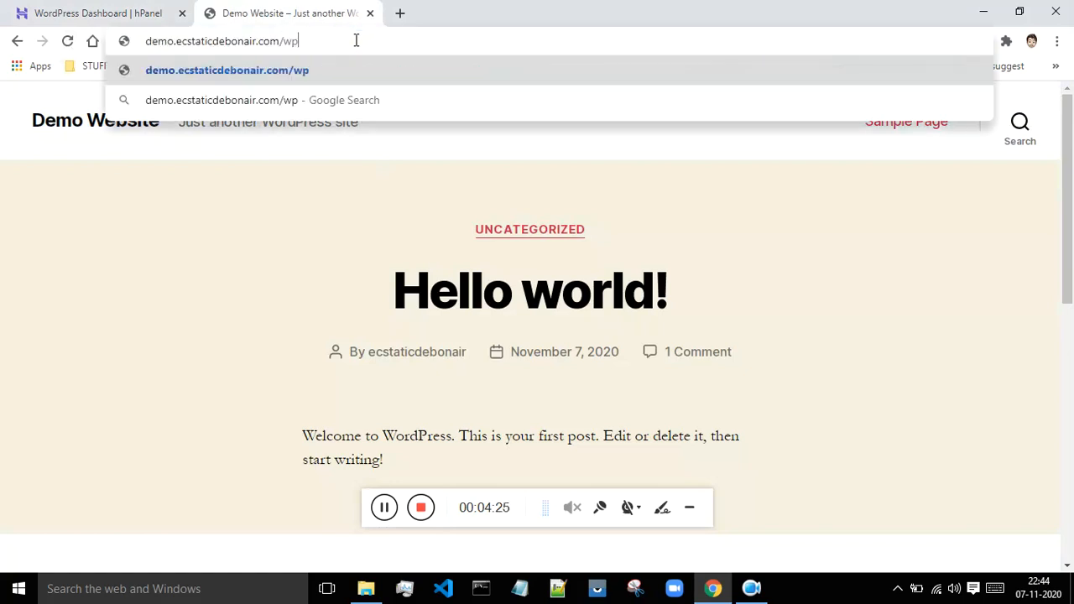
pyautogui.write('-admin')
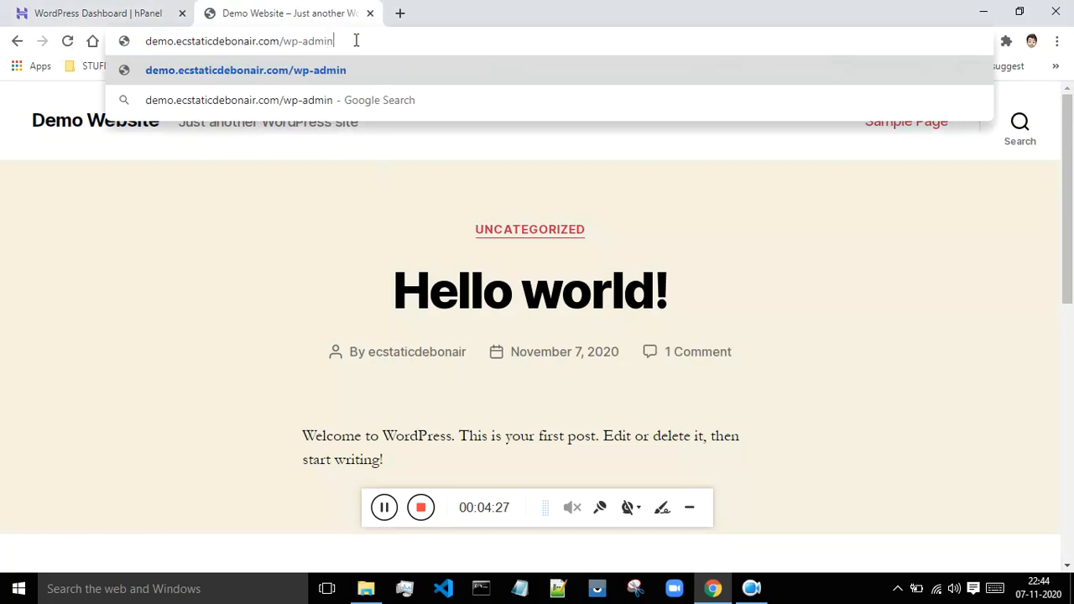
pyautogui.press('Return')
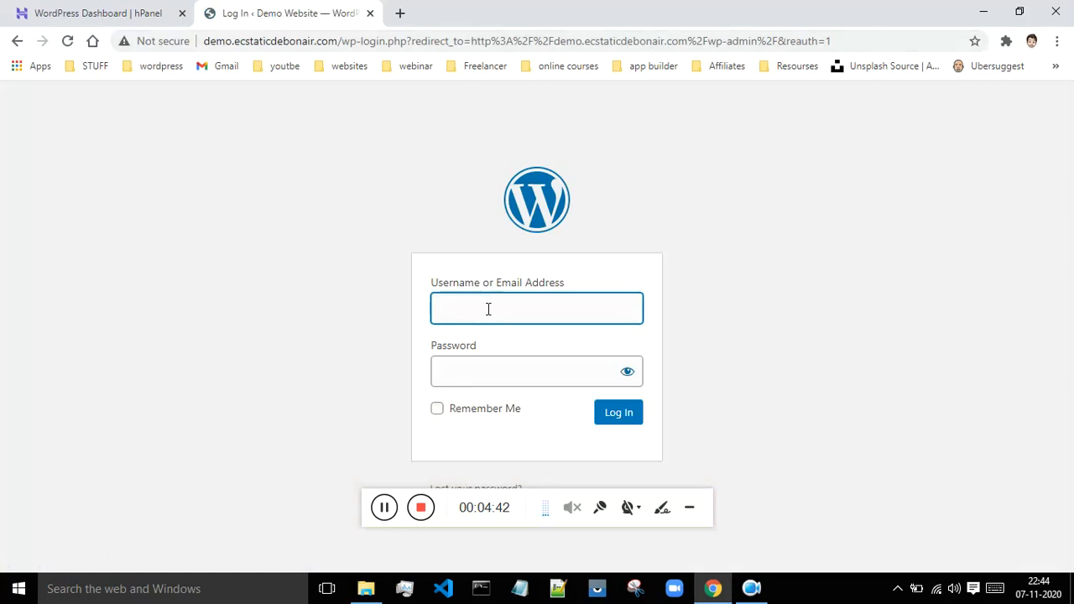
pyautogui.click(383, 508)
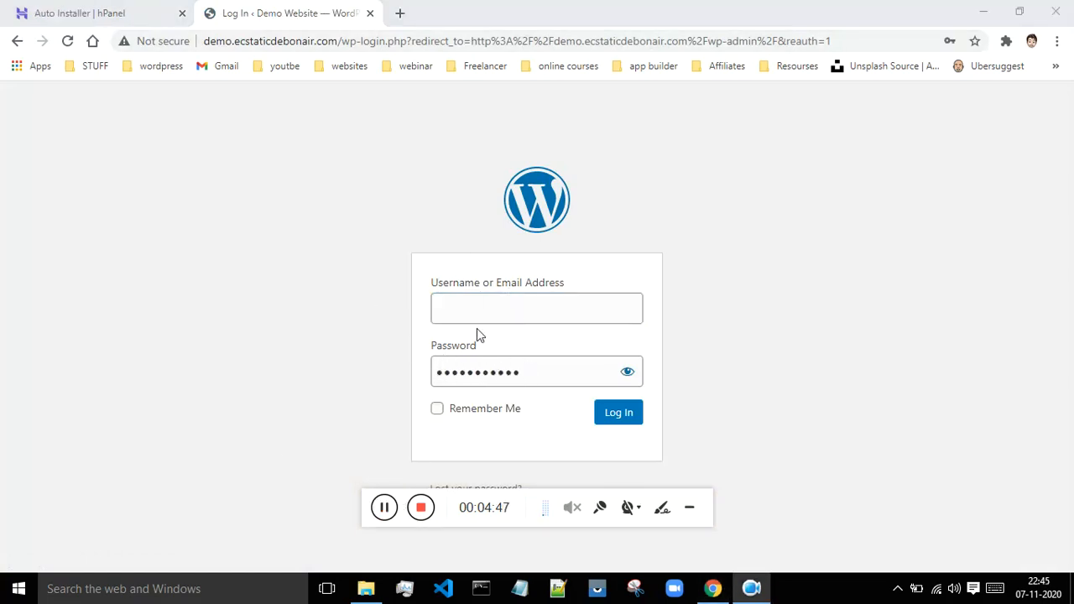
# Open the application details for demo.ecstaticdebonair.com in the installed applications list and copy the admin username.
pyautogui.click(133, 10)
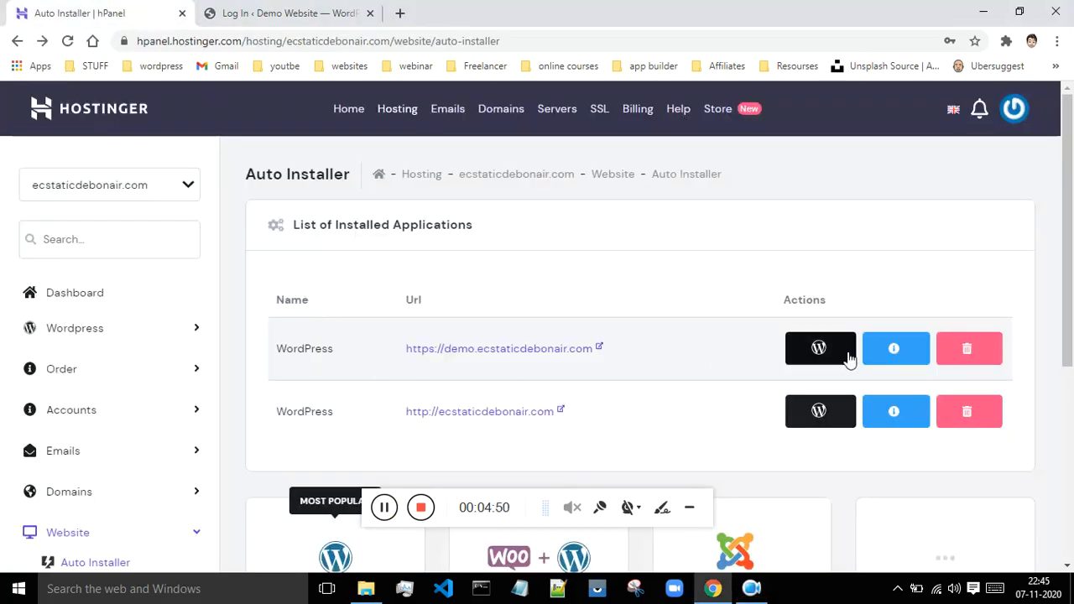
pyautogui.click(894, 348)
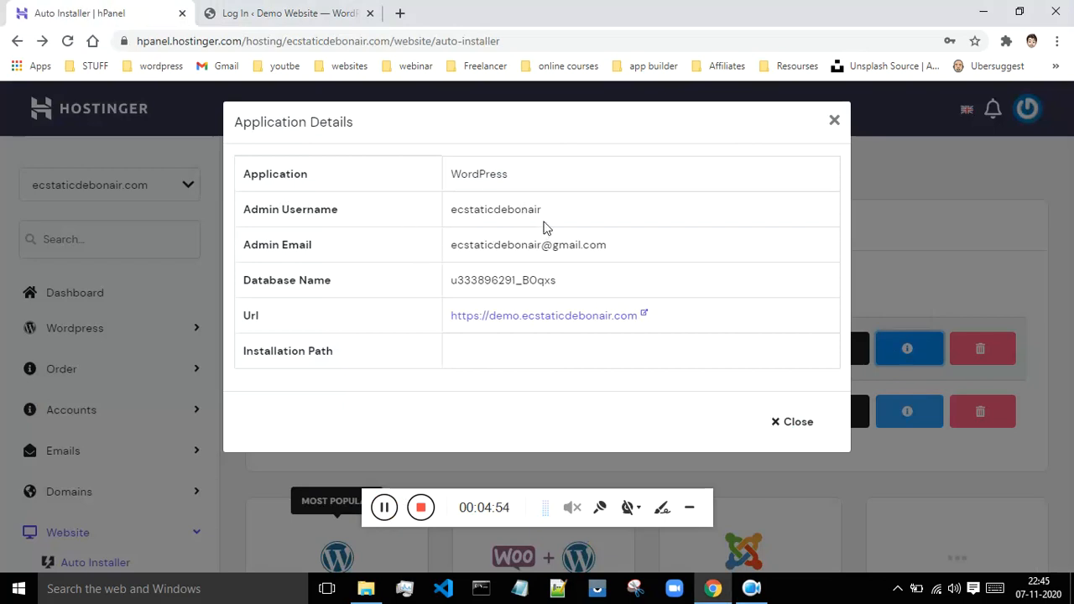
pyautogui.moveTo(544, 211); pyautogui.dragTo(448, 209)
pyautogui.hotkey('ctrl', 'c')
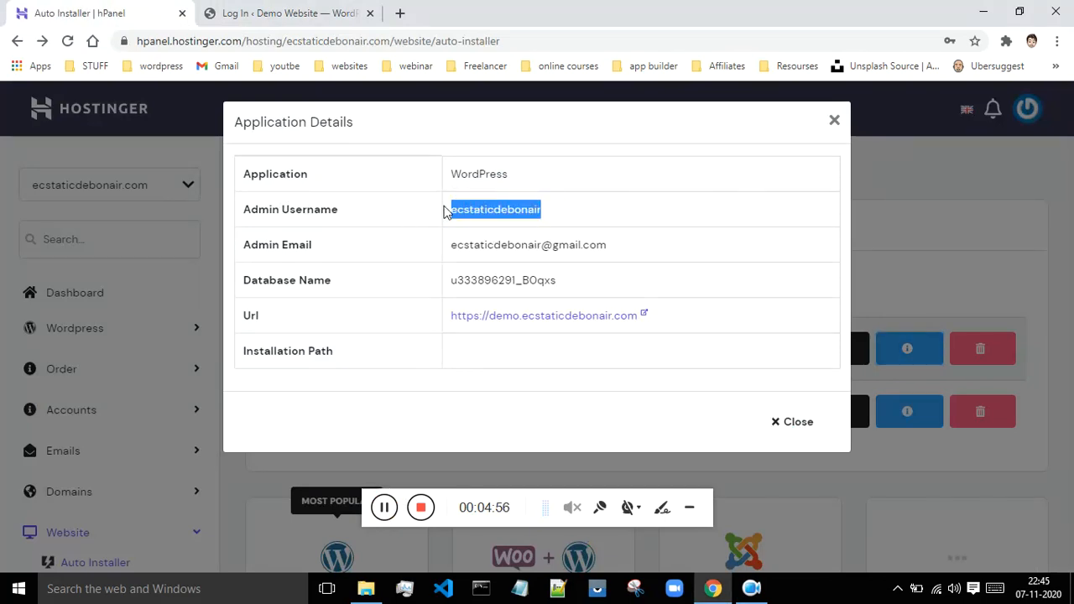
# Fill in the administrator's saved e-mail on the demo site's WordPress login form, enable Remember Me, and log in.
pyautogui.click(214, 12)
pyautogui.click(445, 312)
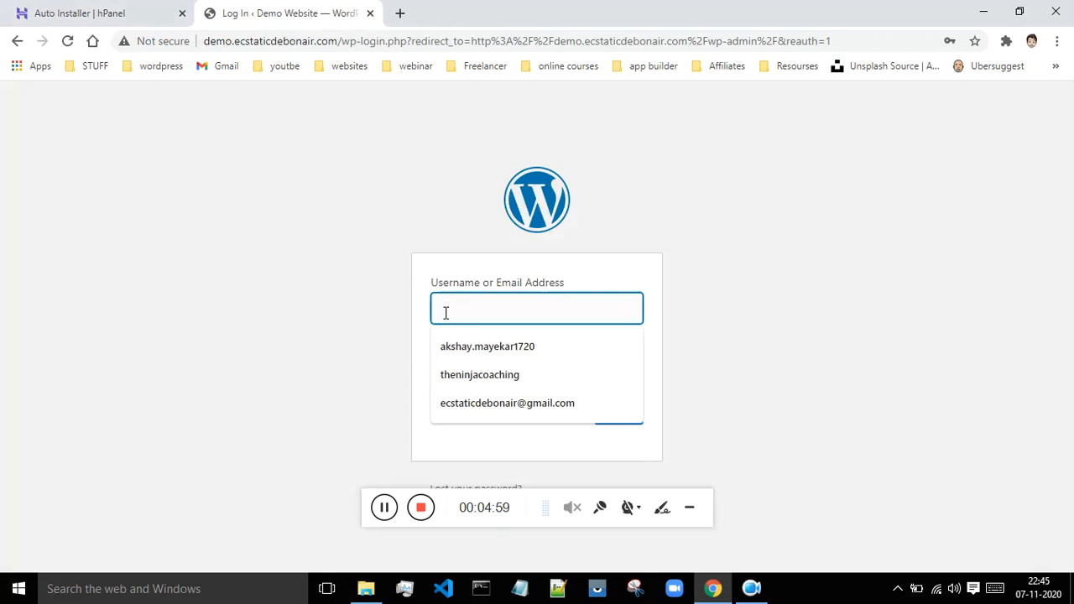
pyautogui.hotkey('ctrl', 'v')
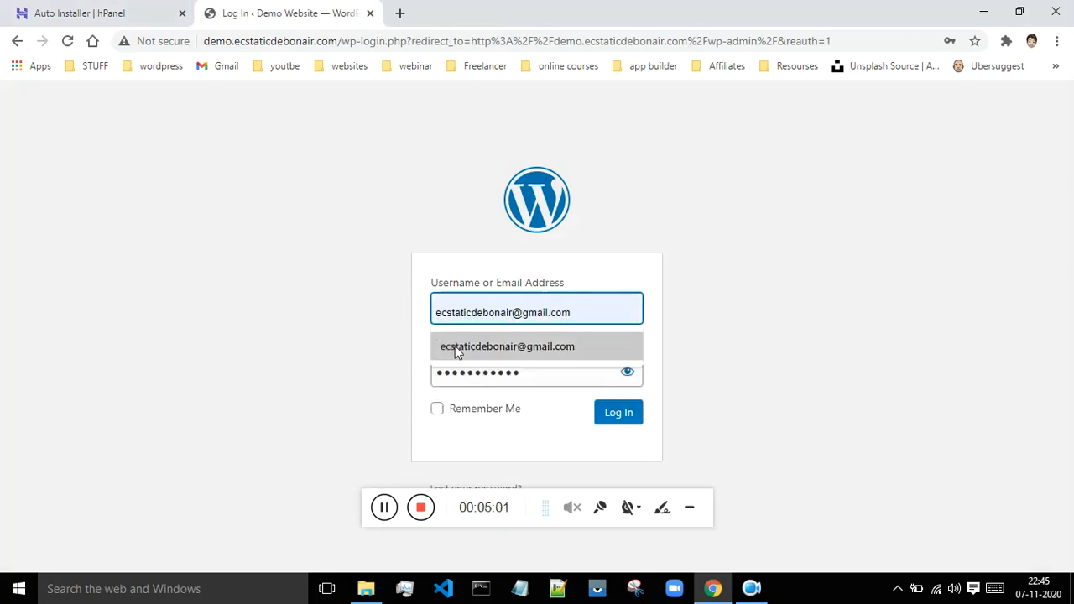
pyautogui.click(456, 348)
pyautogui.click(438, 410)
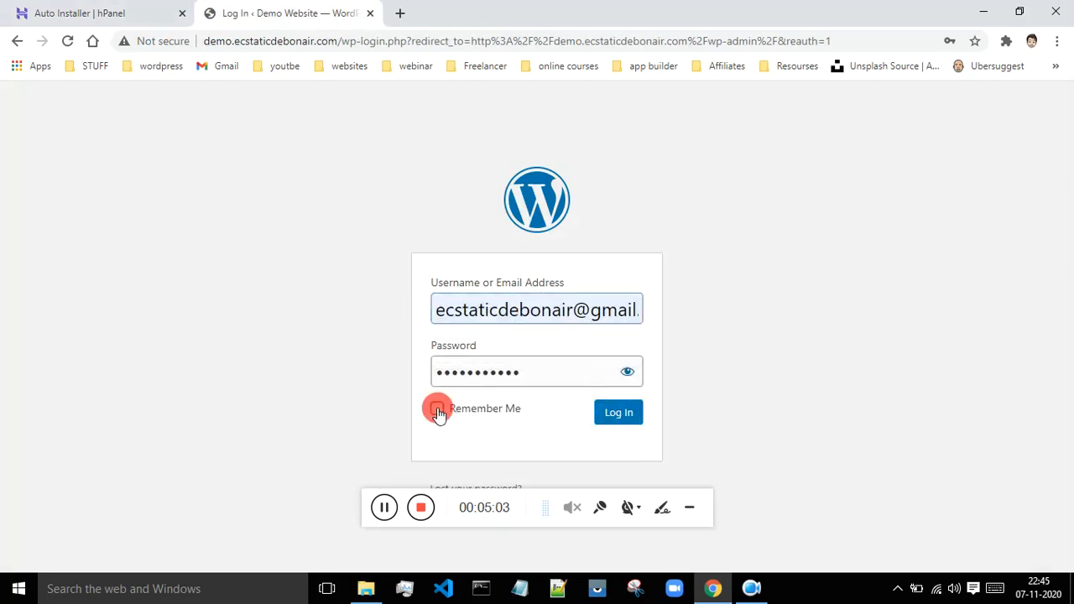
pyautogui.click(629, 419)
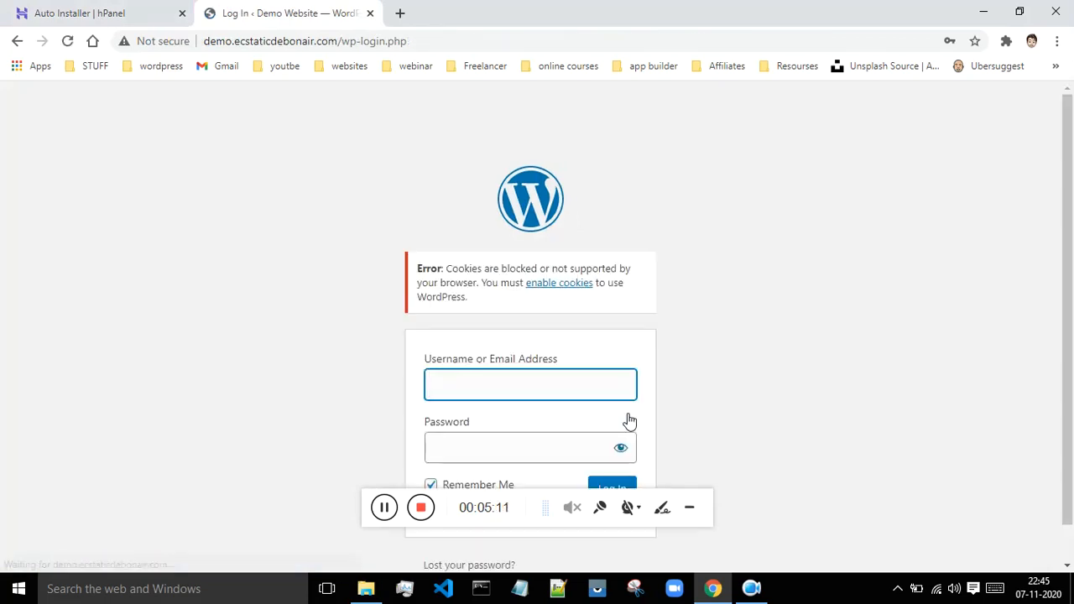
pyautogui.scroll(-1, 631, 375)
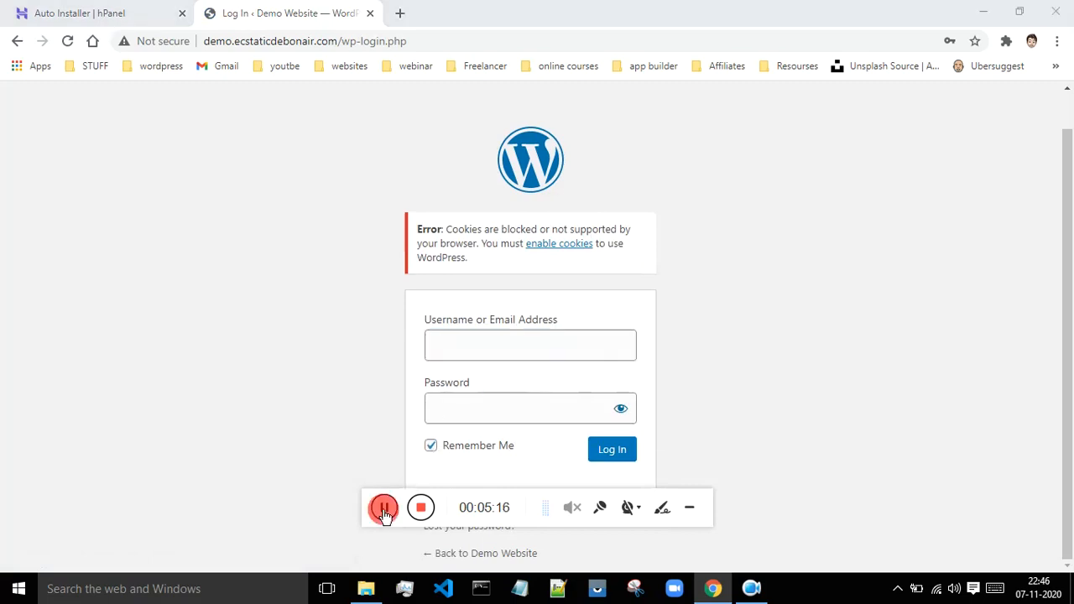
pyautogui.click(383, 506)
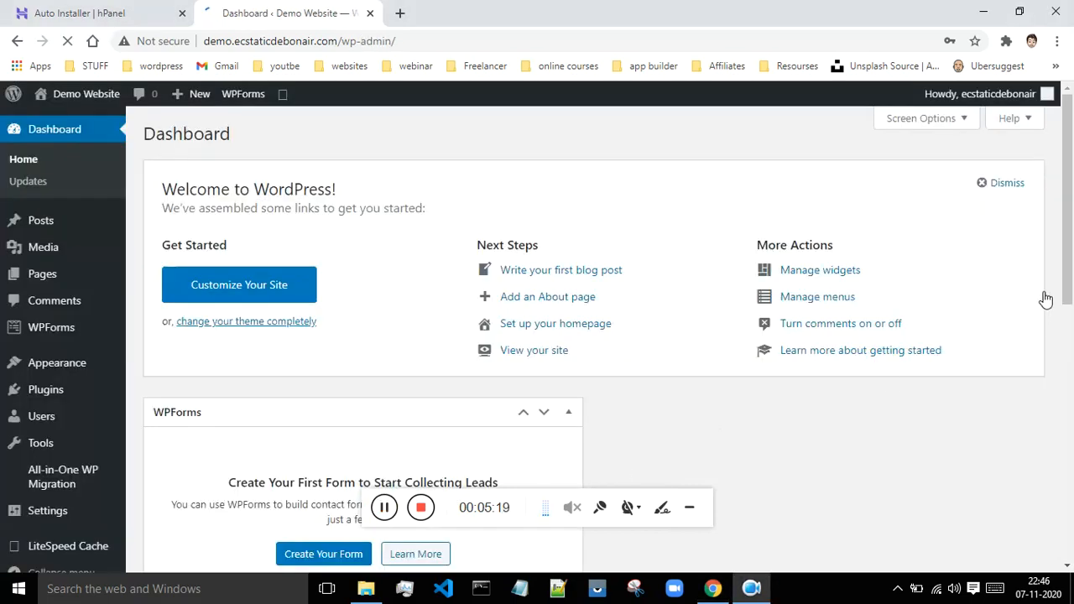
# Look over the demo site's WordPress admin dashboard and save the site's login credentials in the browser.
pyautogui.click(1063, 136)
pyautogui.moveTo(1063, 135)
pyautogui.mouseDown()
pyautogui.moveTo(1065, 371)
pyautogui.moveTo(1072, 228)
pyautogui.mouseUp()
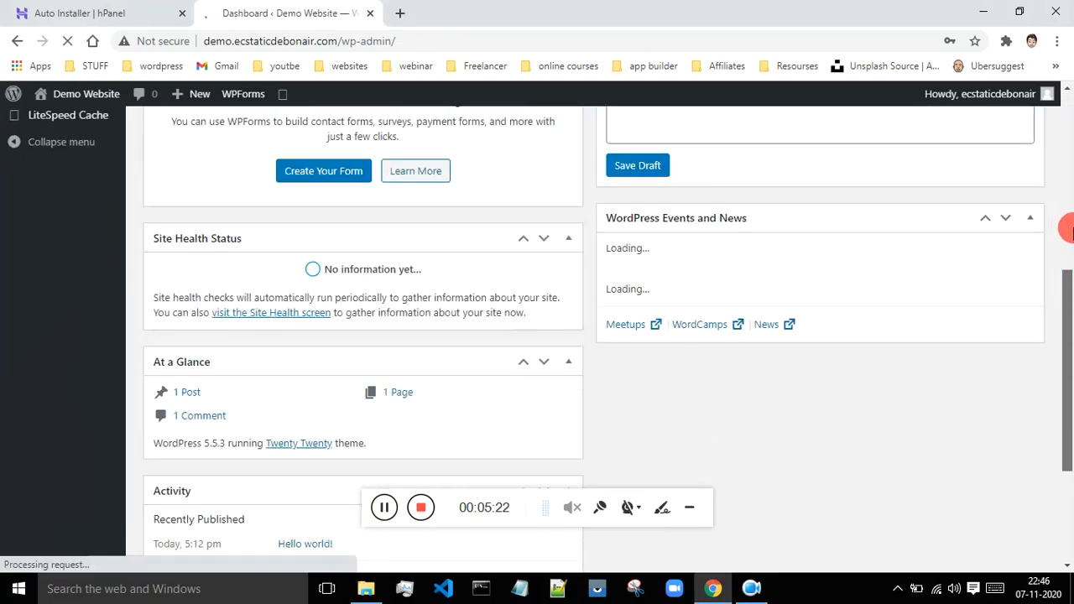
pyautogui.moveTo(1066, 318); pyautogui.dragTo(1068, 254)
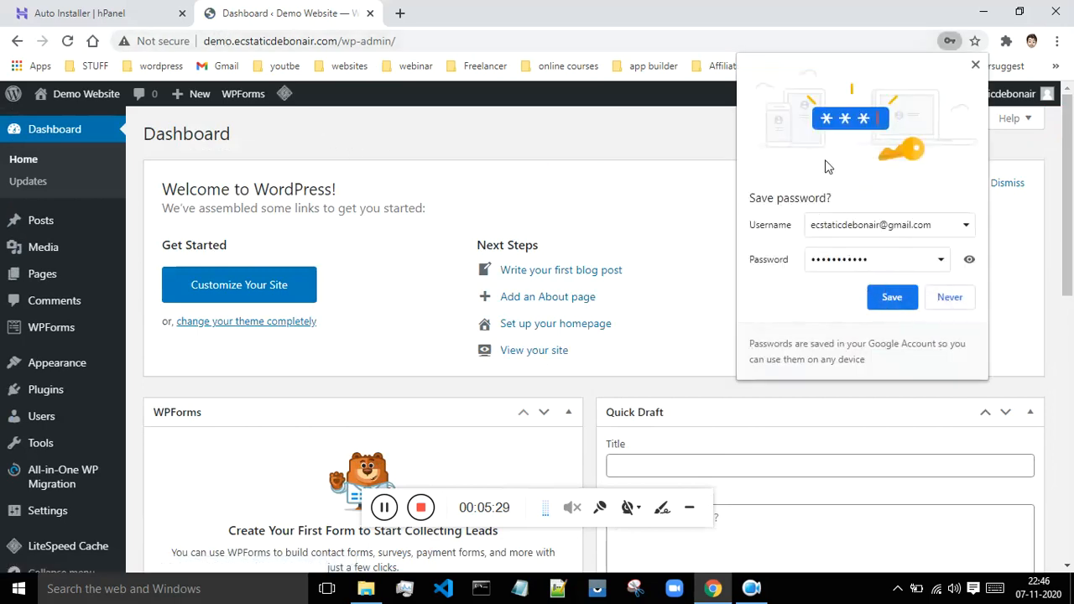
pyautogui.click(874, 299)
pyautogui.scroll(-2, 714, 232)
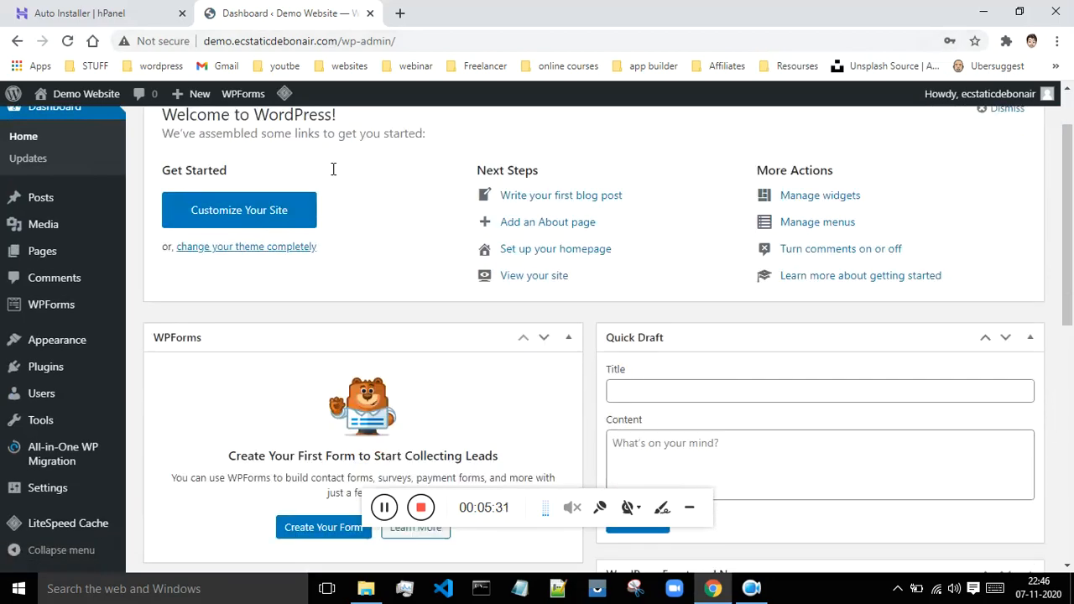
pyautogui.moveTo(67, 373)
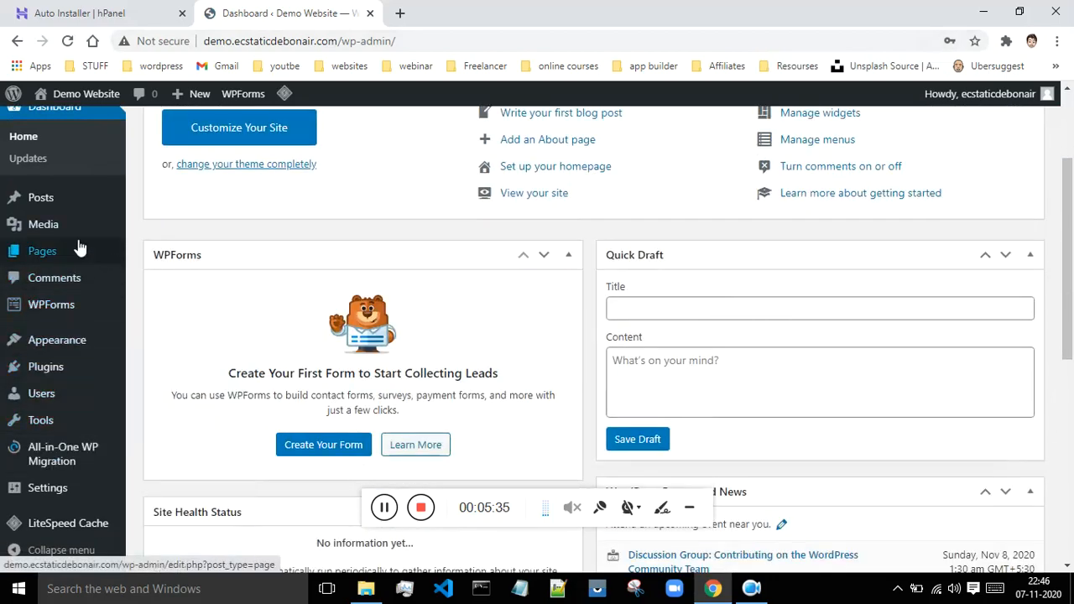
pyautogui.scroll(2, 79, 236)
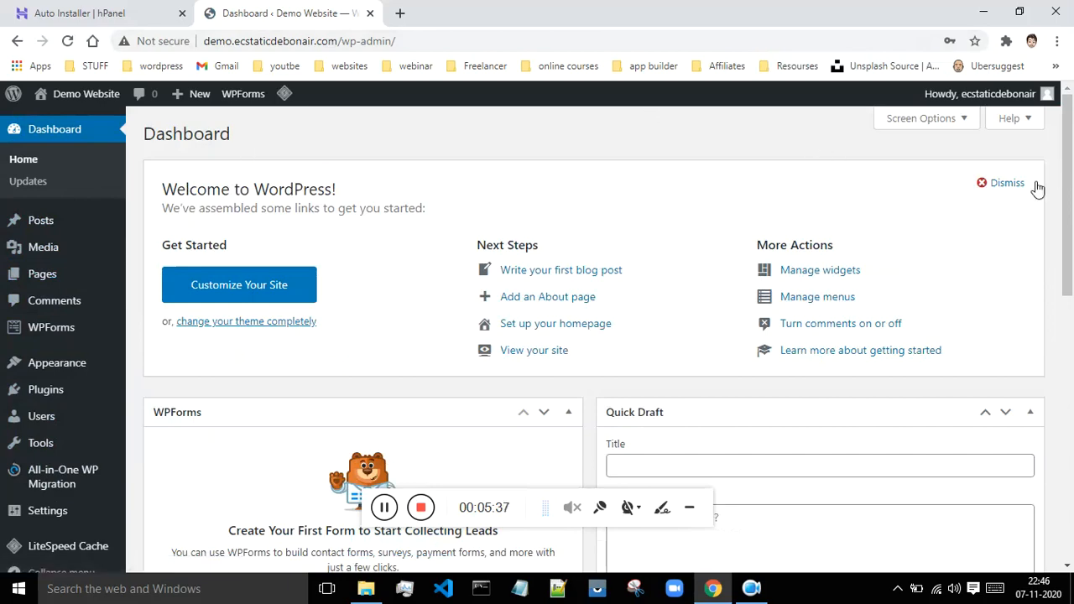
# Open the installed themes page of the demo site and start adding a new theme.
pyautogui.scroll(-2, 1045, 188)
pyautogui.scroll(-6, 1048, 193)
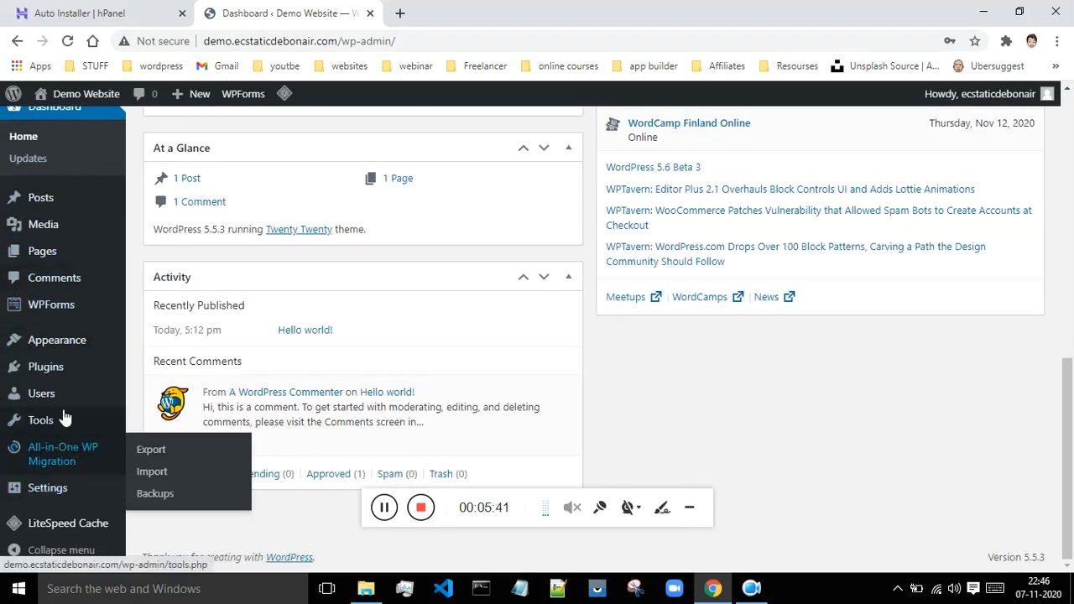
pyautogui.moveTo(109, 344)
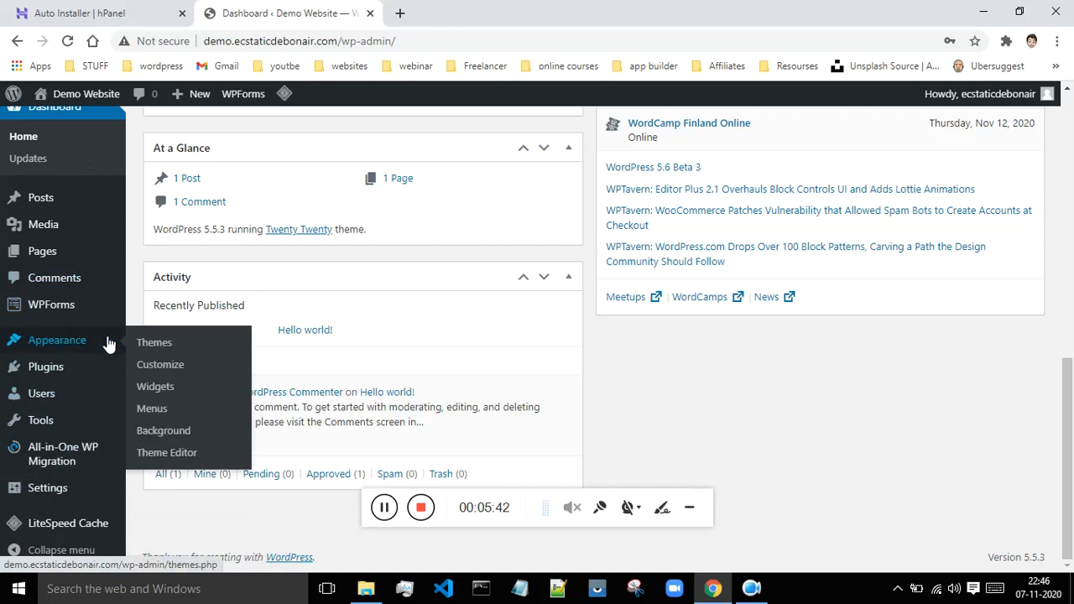
pyautogui.click(163, 348)
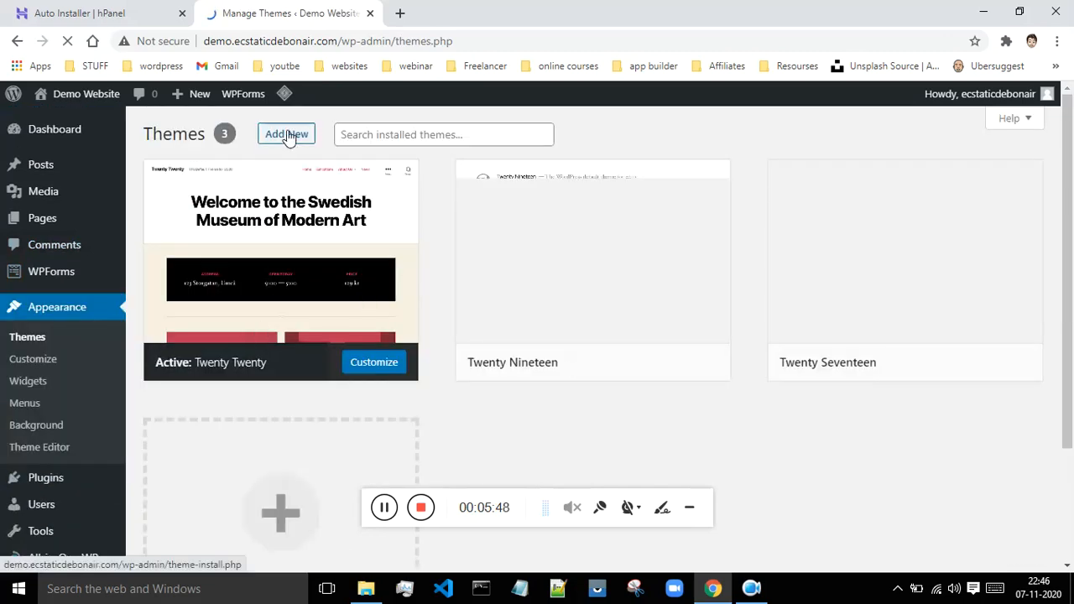
pyautogui.click(287, 135)
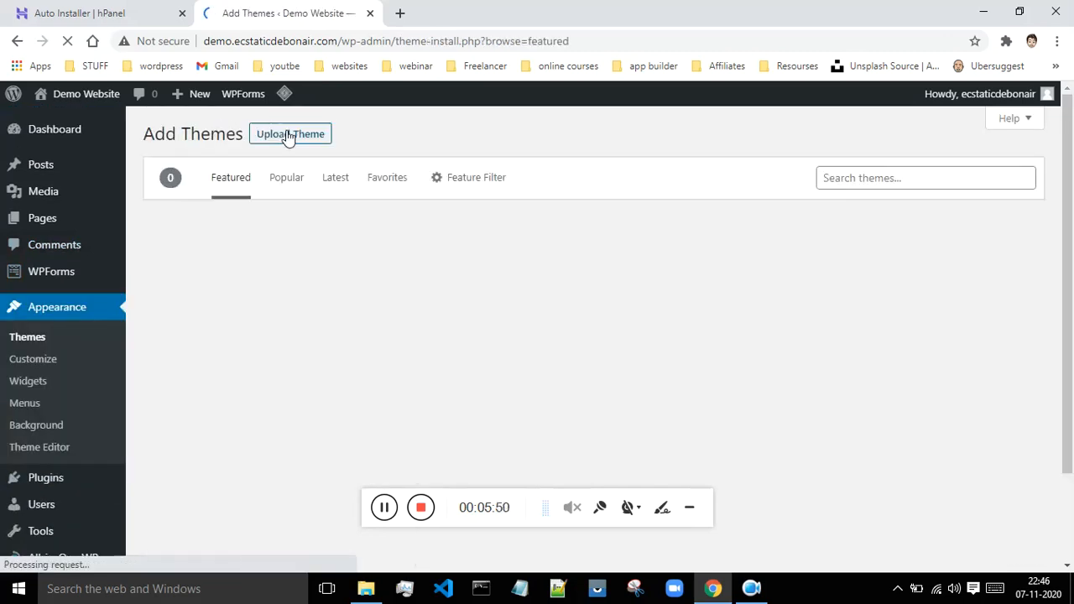
# Search the WordPress theme directory for "astra", correcting the misspelled search term.
pyautogui.click(842, 176)
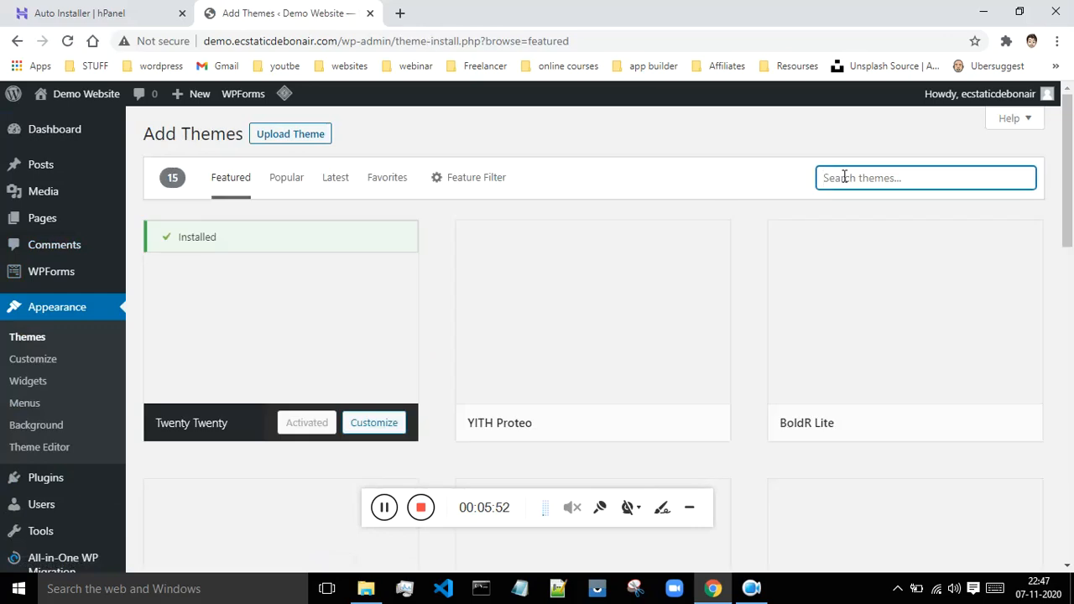
pyautogui.write('a')
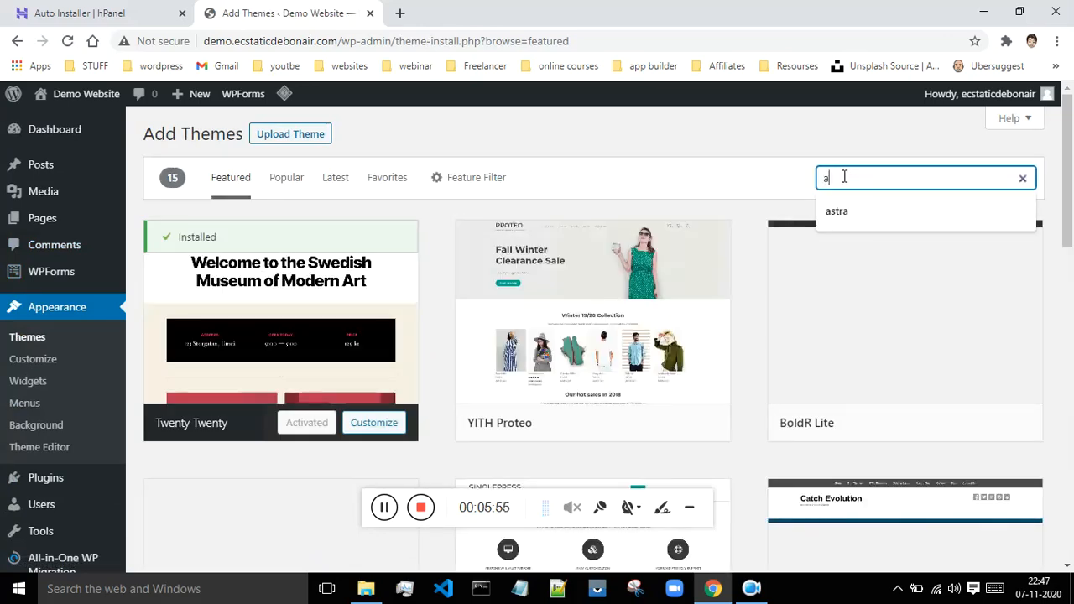
pyautogui.write('estra')
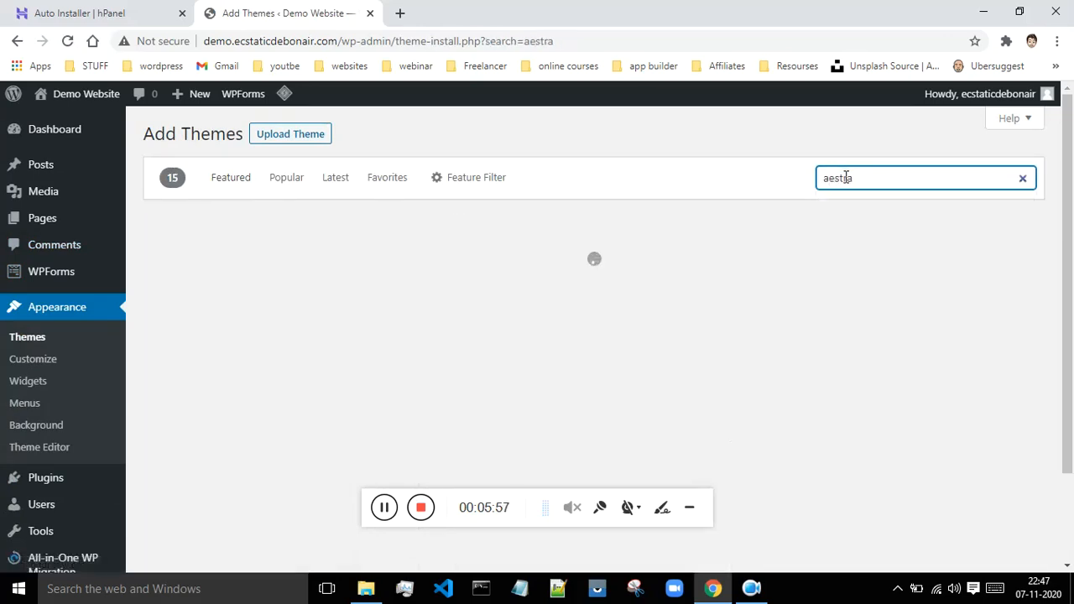
pyautogui.click(835, 178)
pyautogui.press('BackSpace')
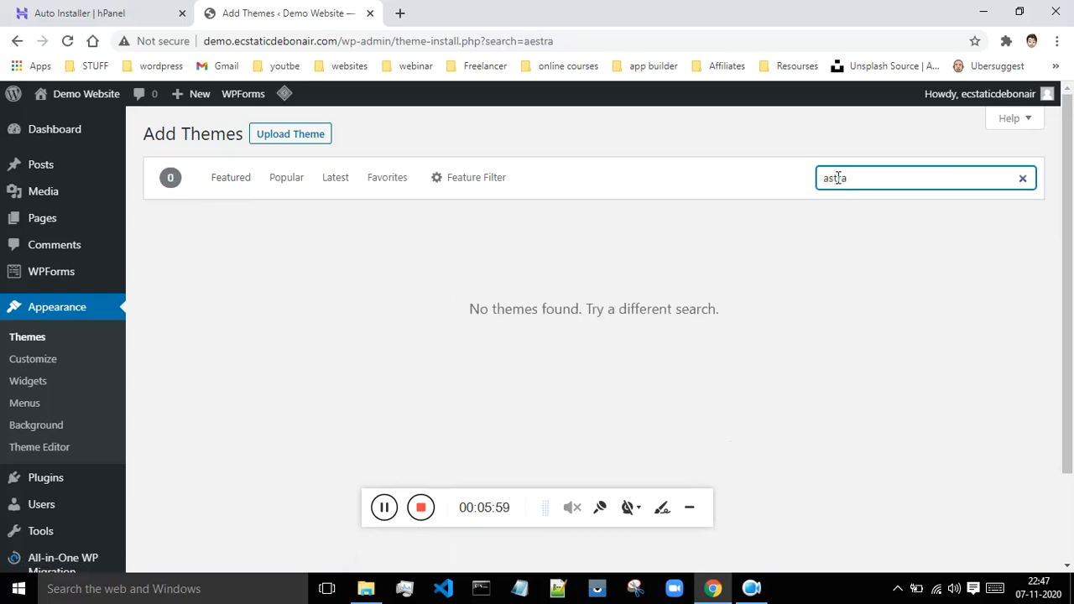